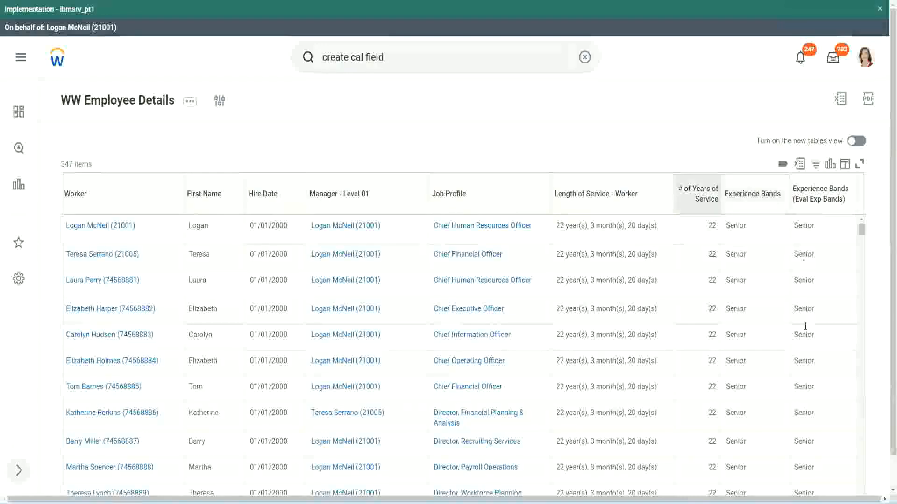
{"action": "left_click", "coordinate": [749, 311]}
{"action": "left_click", "coordinate": [811, 281]}
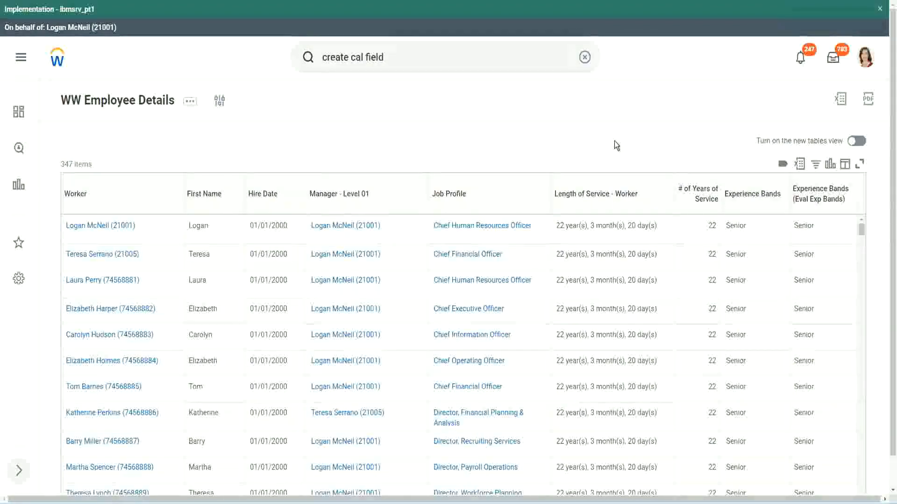
{"action": "left_click", "coordinate": [777, 221]}
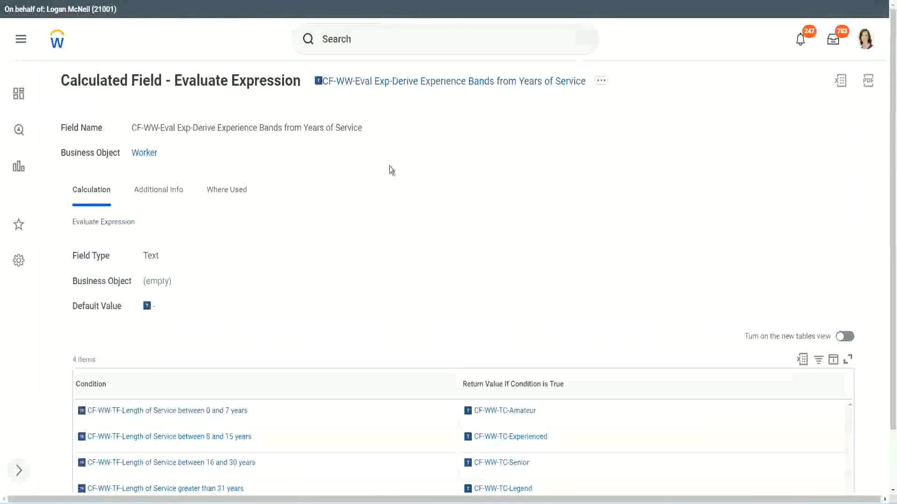
Copy the existing Evaluate Expression field's name and open the Create Calculated Field task
{"action": "right_click", "coordinate": [387, 89]}
{"action": "left_click", "coordinate": [409, 138]}
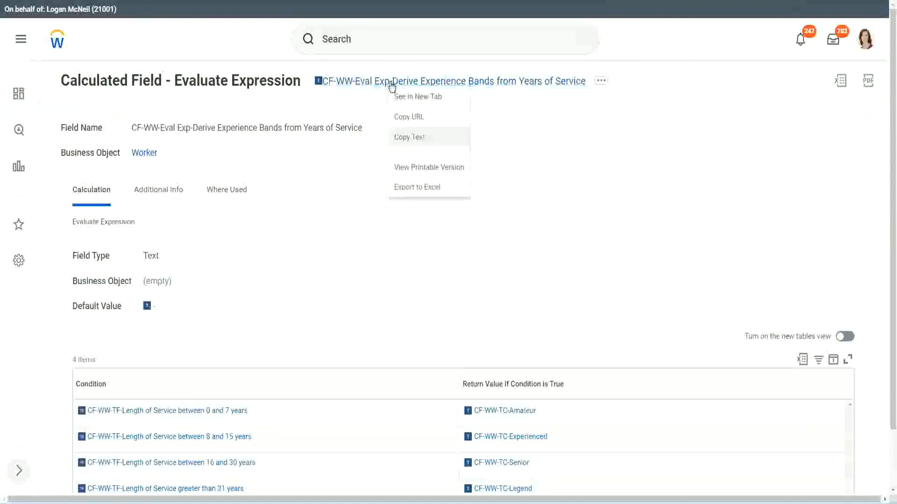
{"action": "left_click", "coordinate": [374, 43]}
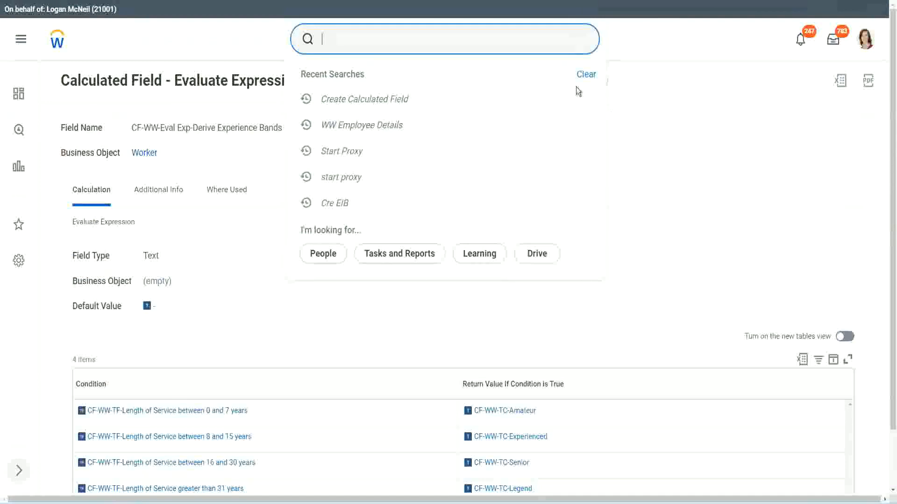
{"action": "left_click", "coordinate": [355, 35]}
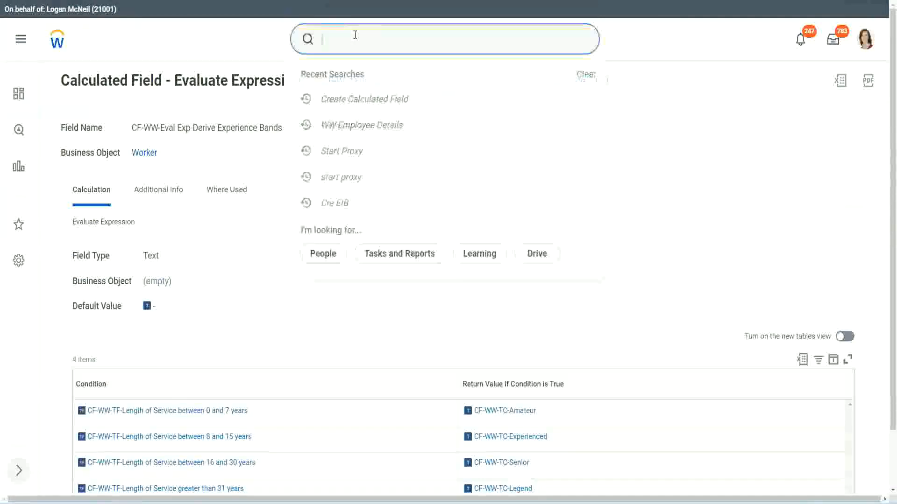
{"action": "type", "text": "create calc"}
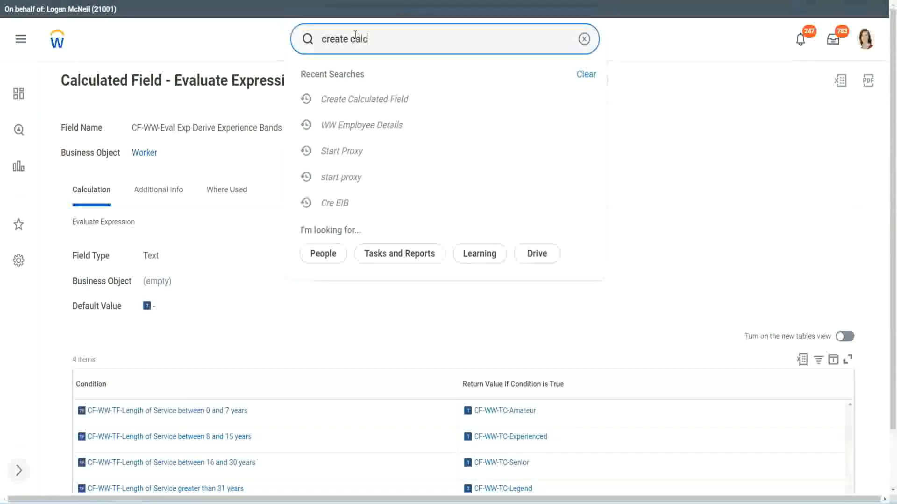
{"action": "type", "text": " field"}
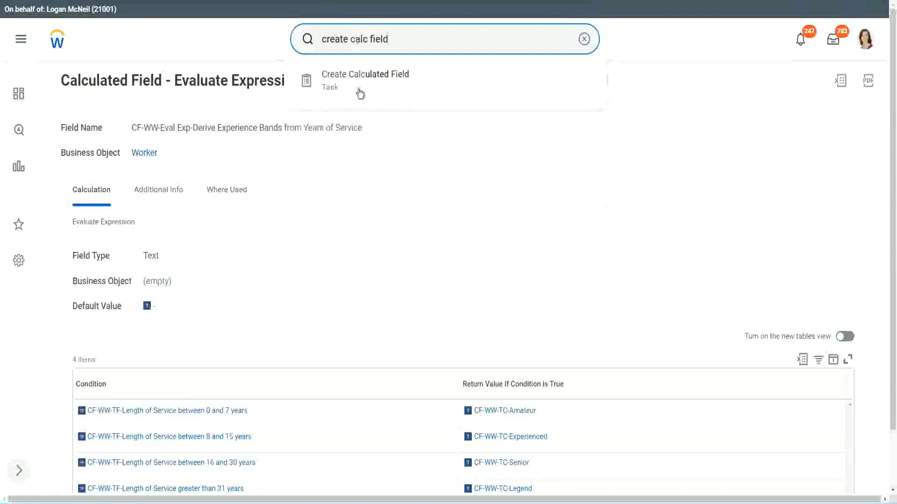
{"action": "left_click", "coordinate": [371, 88]}
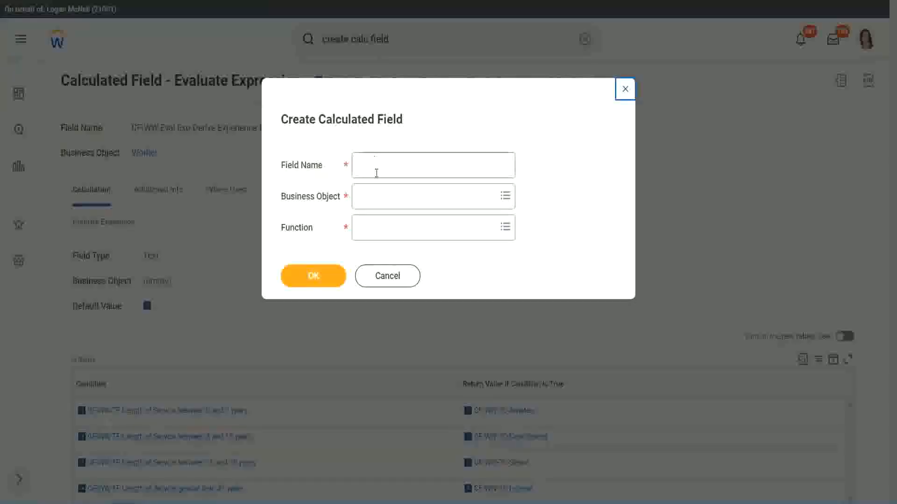
Name the new calculated field "CF-WW-LRB-Identify Experience Bands from years of Service"
{"action": "left_click", "coordinate": [377, 166]}
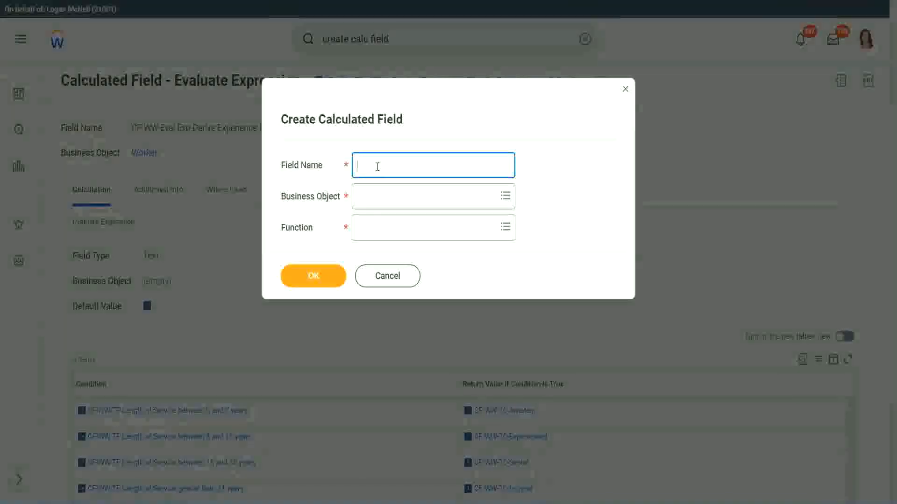
{"action": "type", "text": "CF"}
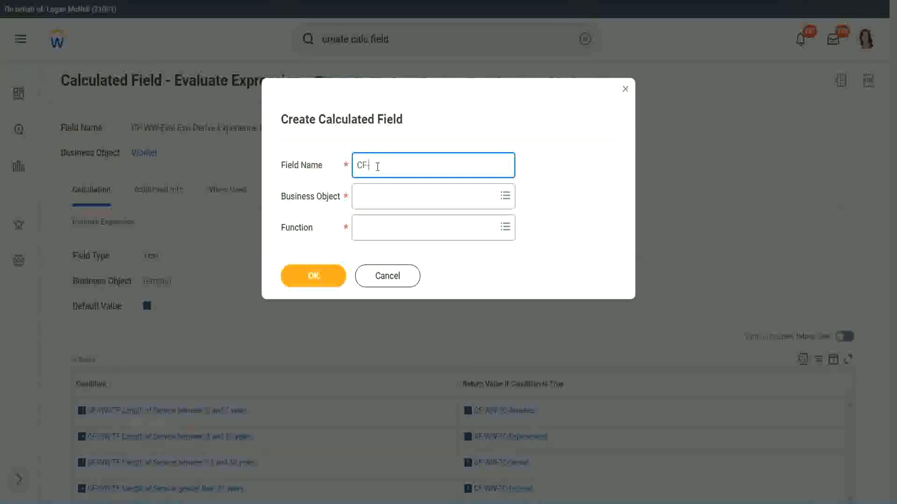
{"action": "type", "text": "-WW-LRB-Identify Exe"}
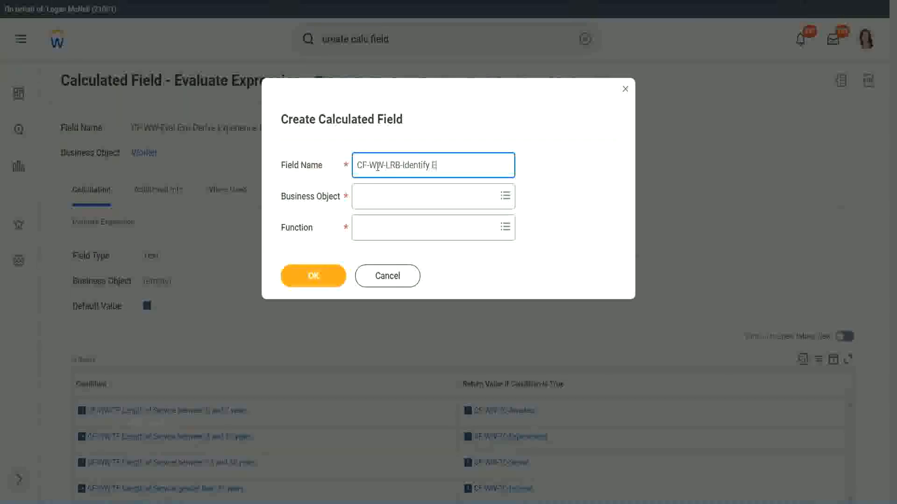
{"action": "key", "text": "BackSpace"}
{"action": "type", "text": "perience"}
{"action": "key", "text": "BackSpace"}
{"action": "key", "text": "BackSpace"}
{"action": "type", "text": "ce Bands from years of Service"}
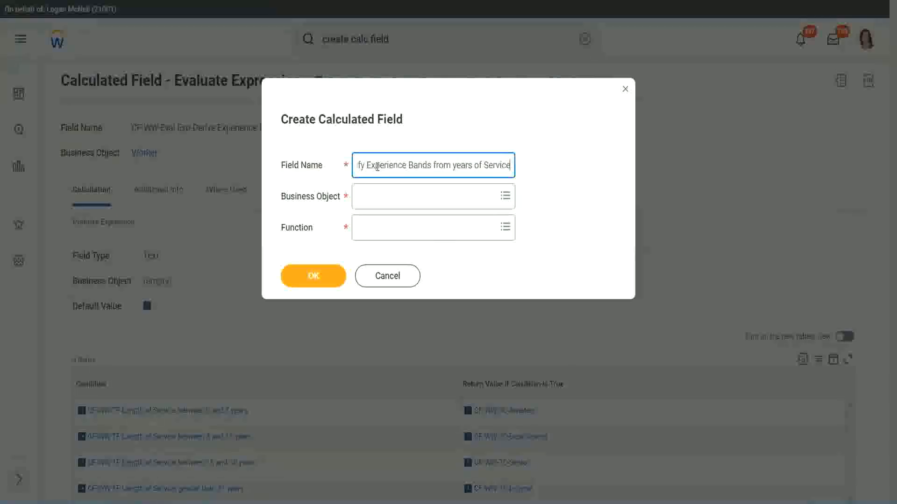
Set the business object to Worker and the function to Lookup Range Band, and confirm the new calculated field
{"action": "key", "text": "Tab"}
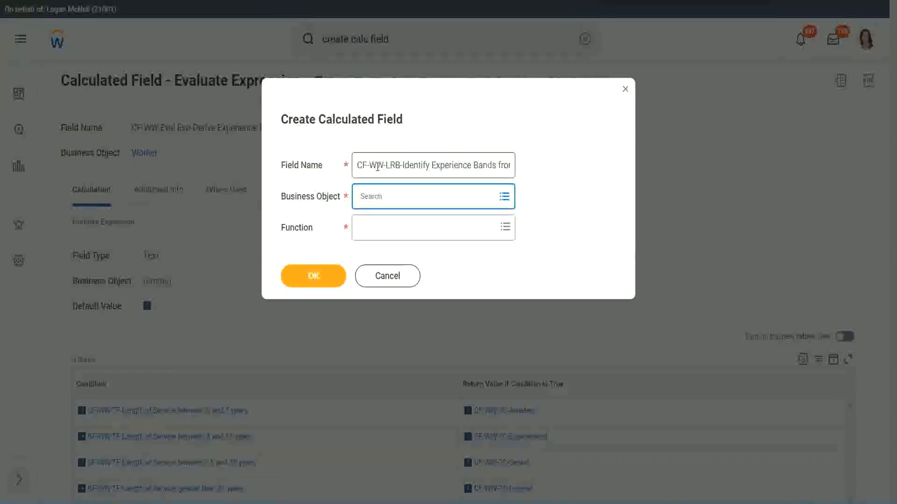
{"action": "type", "text": "worker"}
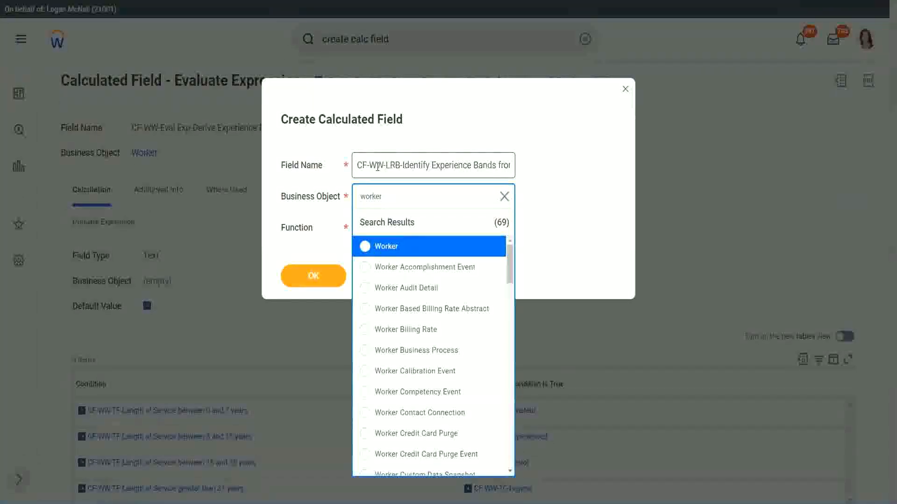
{"action": "key", "text": "Return"}
{"action": "type", "text": "lrb"}
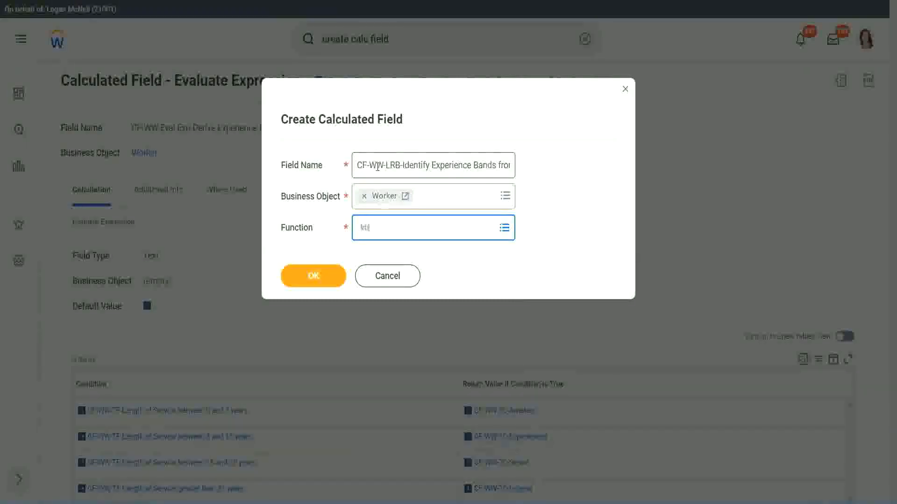
{"action": "key", "text": "Return"}
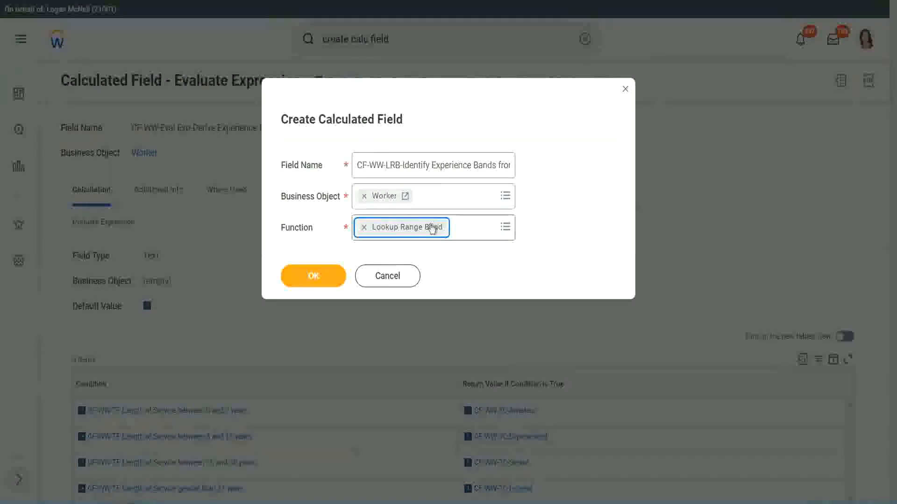
{"action": "left_click", "coordinate": [320, 276]}
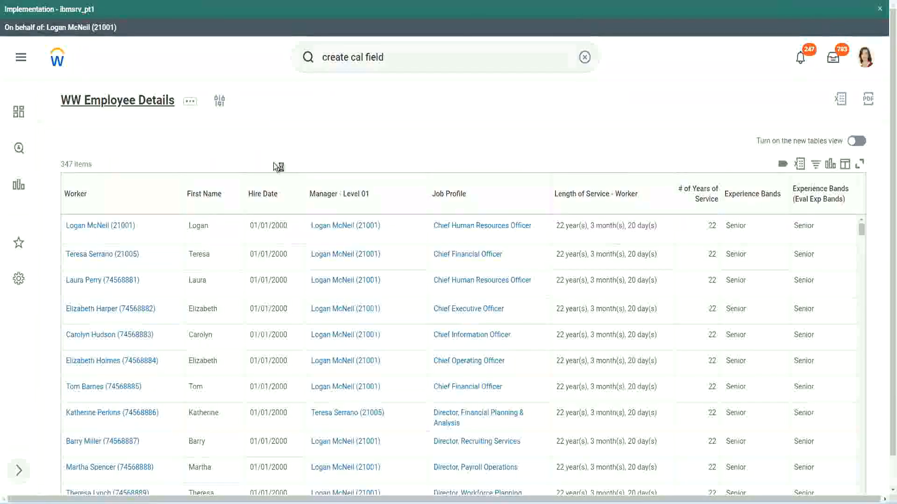
Open the WW Employee Details report definition and copy the name of its "CF-WW-Convert Text To Number-Number of Years from Length of Service" field
{"action": "left_click", "coordinate": [322, 289]}
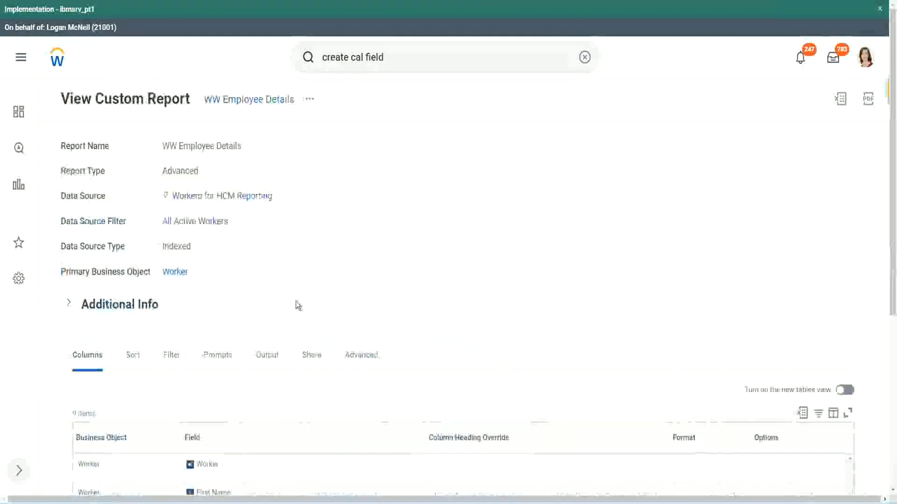
{"action": "scroll", "coordinate": [300, 308], "scroll_direction": "down", "scroll_amount": 5}
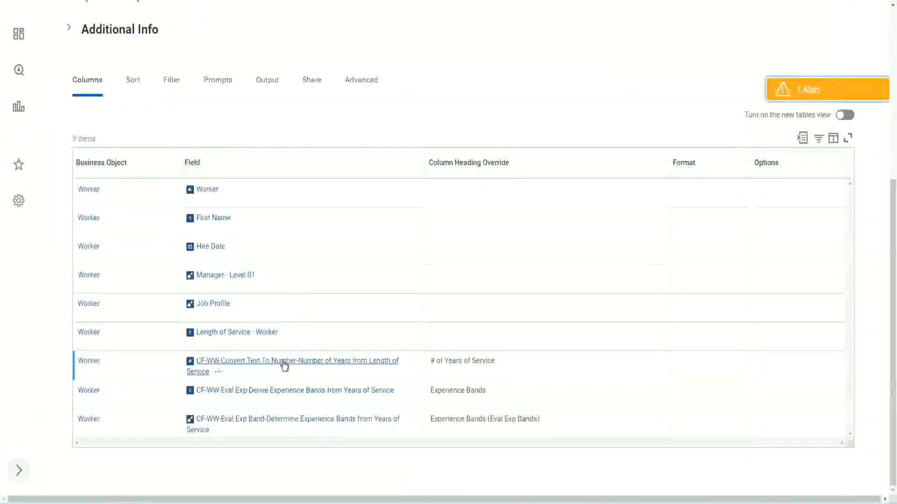
{"action": "right_click", "coordinate": [283, 368]}
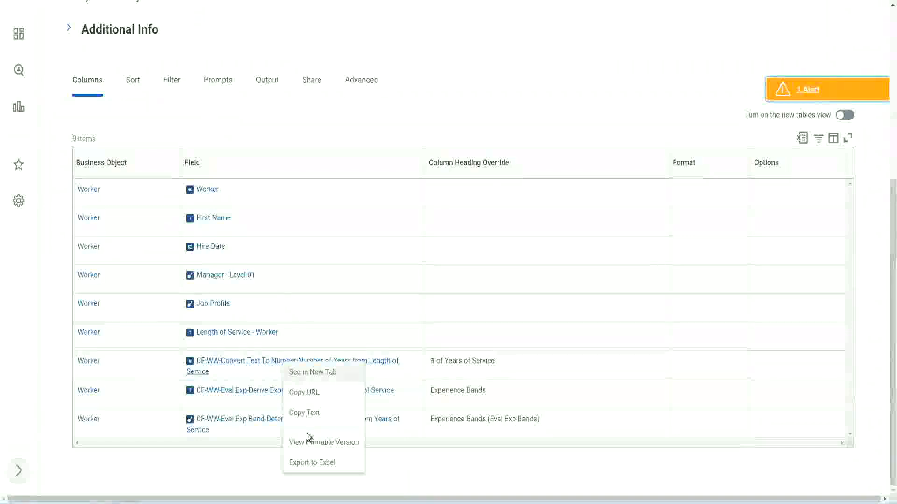
{"action": "left_click", "coordinate": [305, 413]}
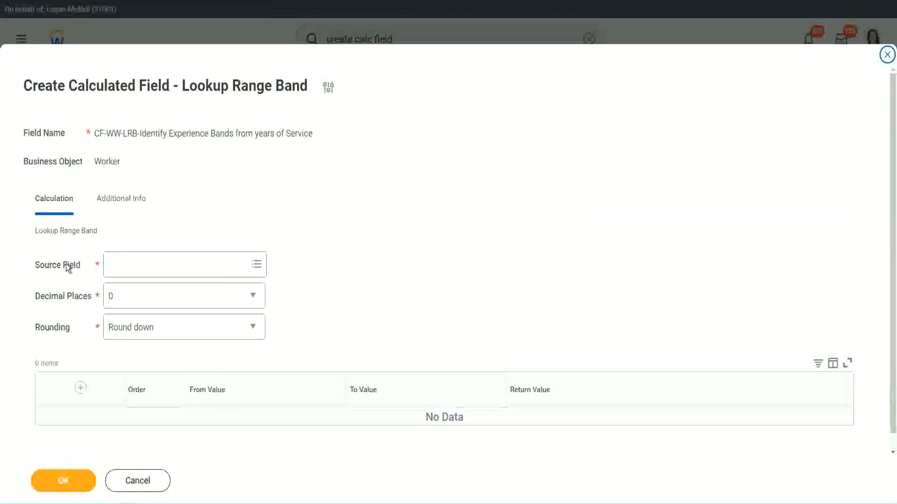
Set the lookup's source field to "CF-WW-Convert Text To Number-Number of Years from Length of Service"
{"action": "left_click", "coordinate": [139, 264]}
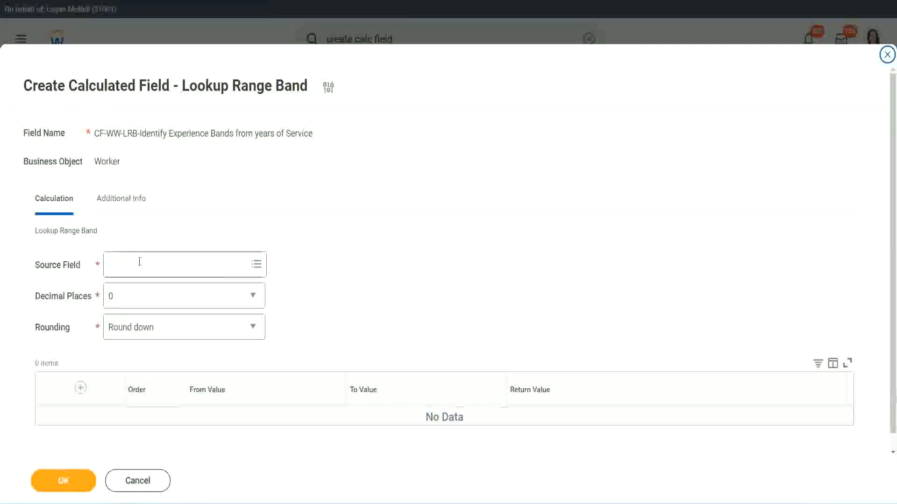
{"action": "type", "text": "of Years from Length of Service"}
{"action": "key", "text": "Return"}
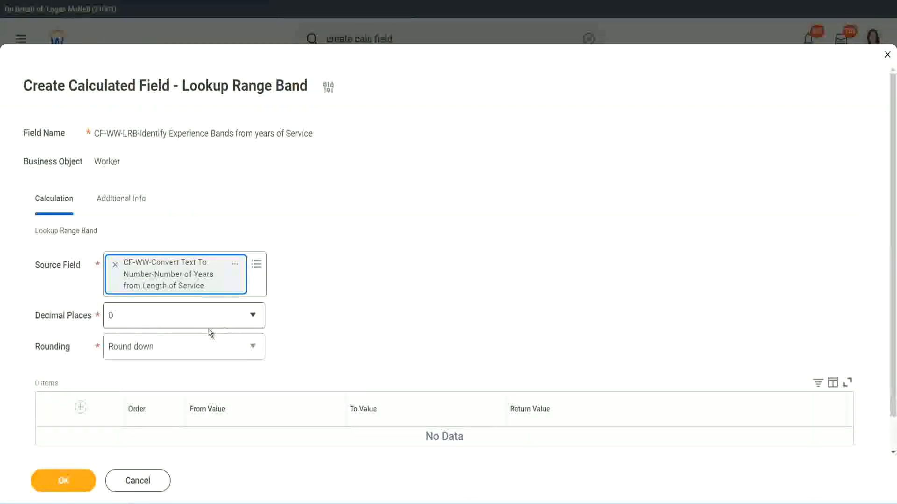
Check the decimal places choices and set the lookup's rounding to Round
{"action": "left_click", "coordinate": [176, 321]}
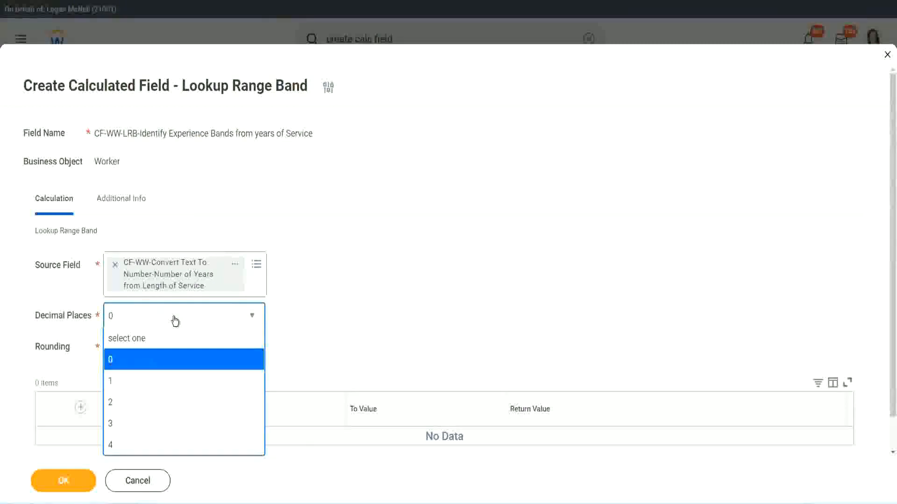
{"action": "left_click", "coordinate": [350, 307]}
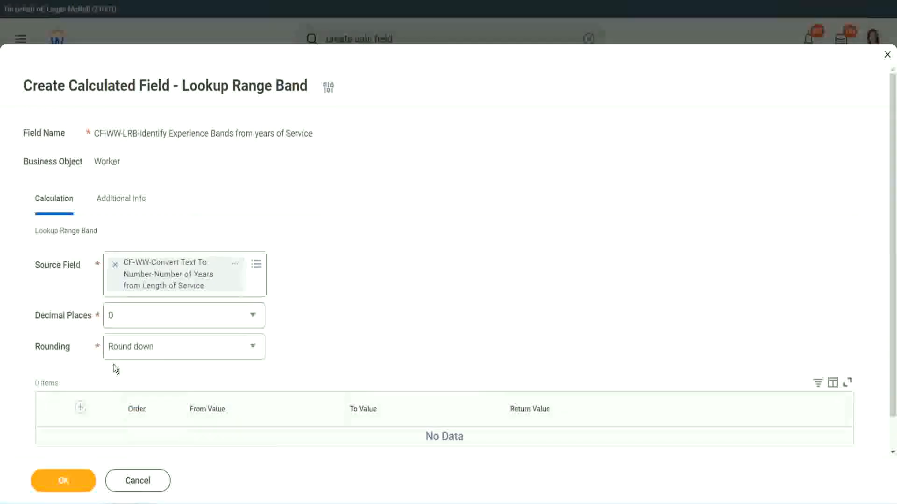
{"action": "left_click", "coordinate": [144, 350]}
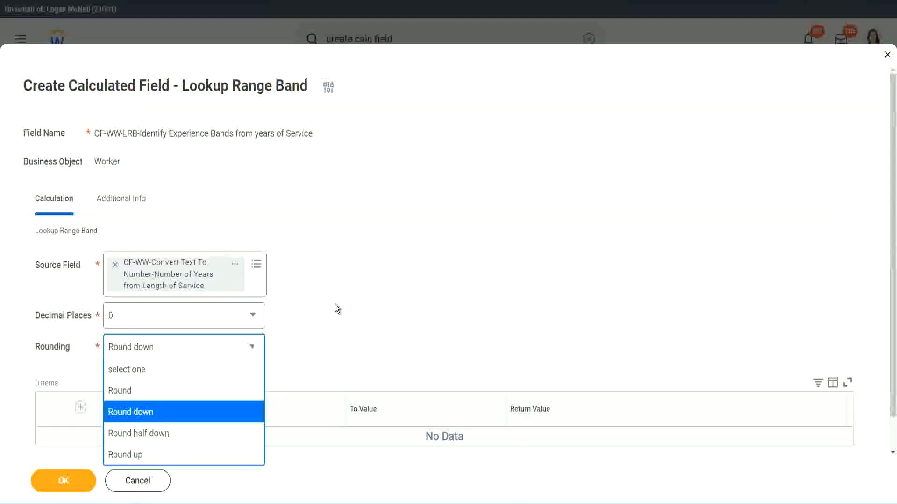
{"action": "left_click", "coordinate": [315, 344]}
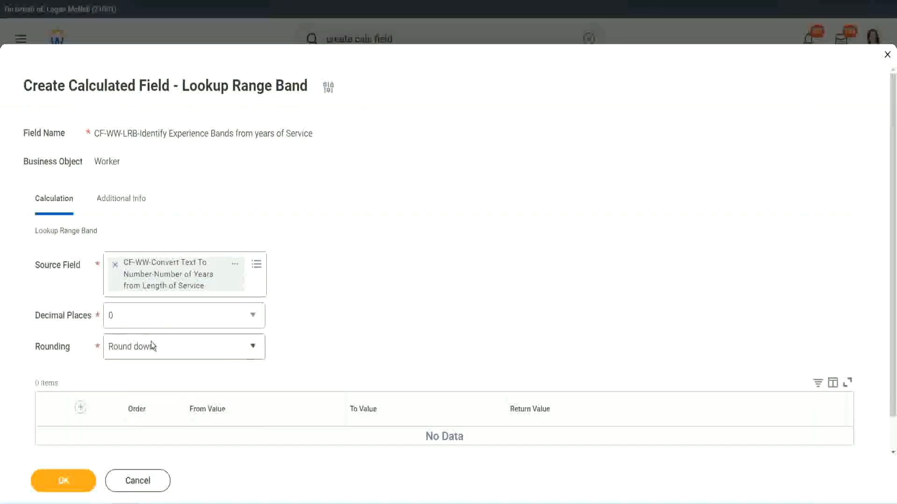
{"action": "left_click", "coordinate": [154, 355]}
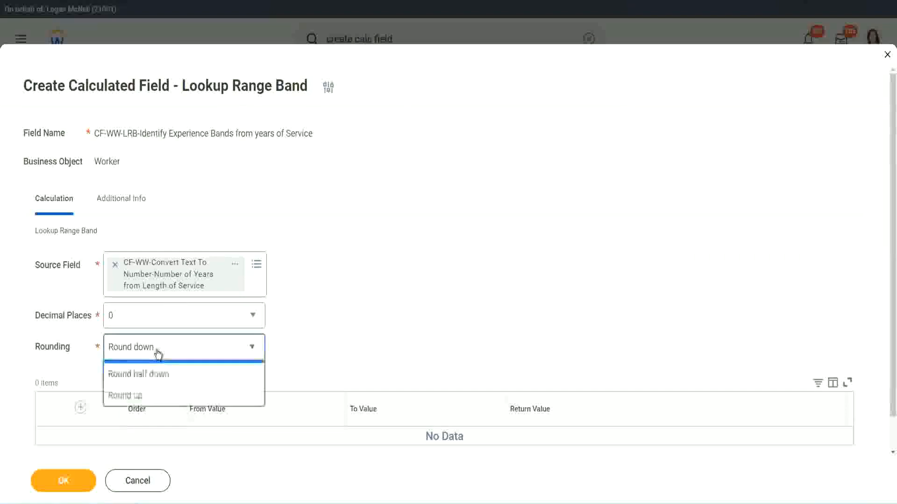
{"action": "left_click", "coordinate": [149, 392]}
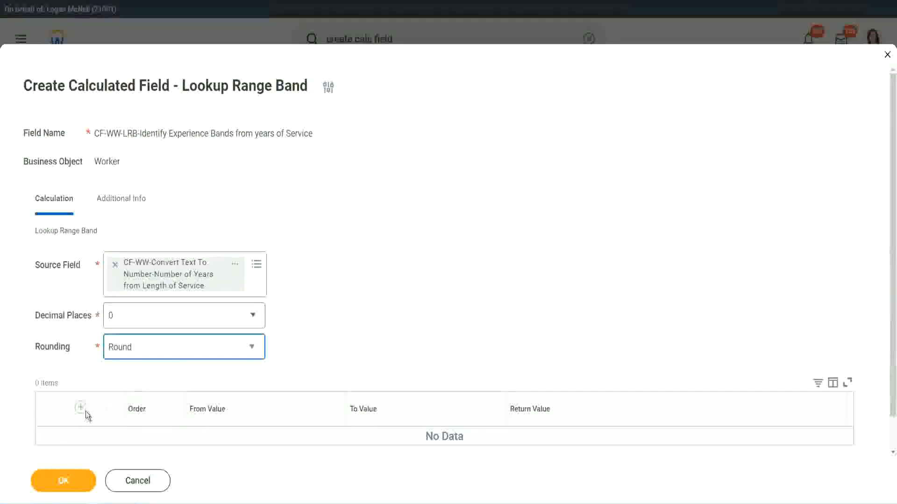
{"action": "left_click", "coordinate": [357, 320]}
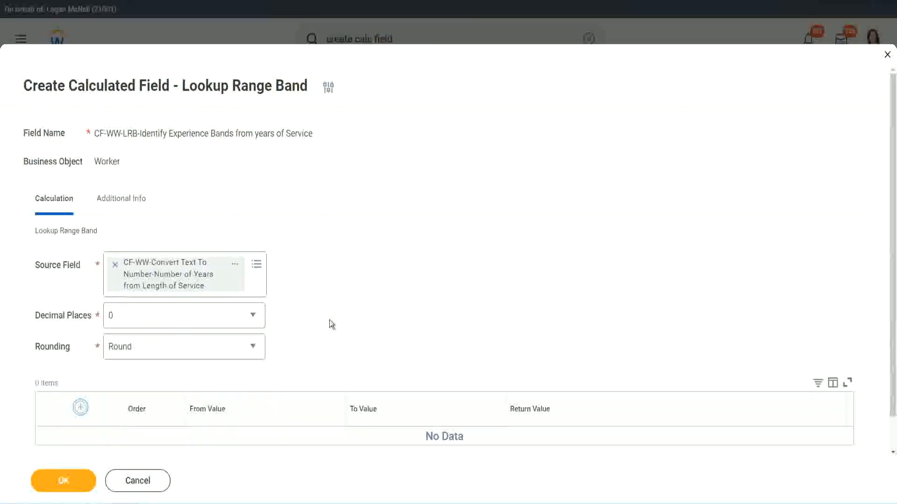
Add the first range band from 0 to 7 with the return value Amateur
{"action": "scroll", "coordinate": [374, 277], "scroll_direction": "down", "scroll_amount": 3}
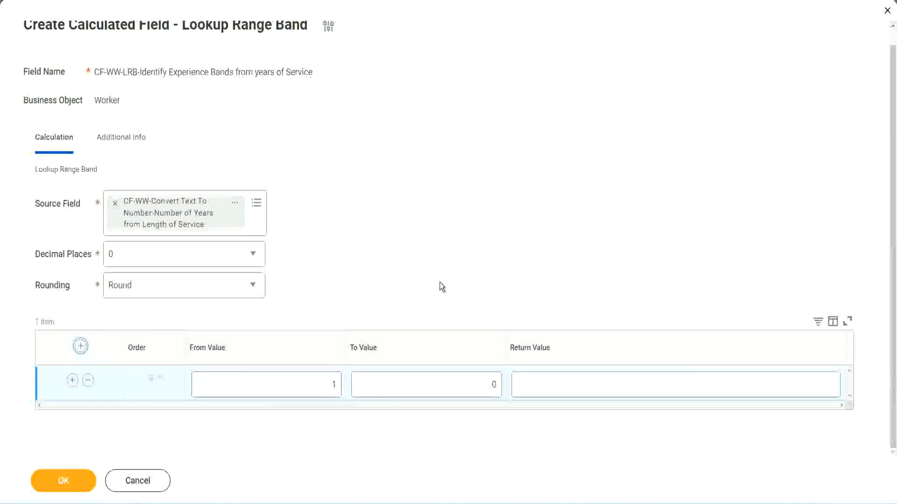
{"action": "left_click", "coordinate": [328, 387]}
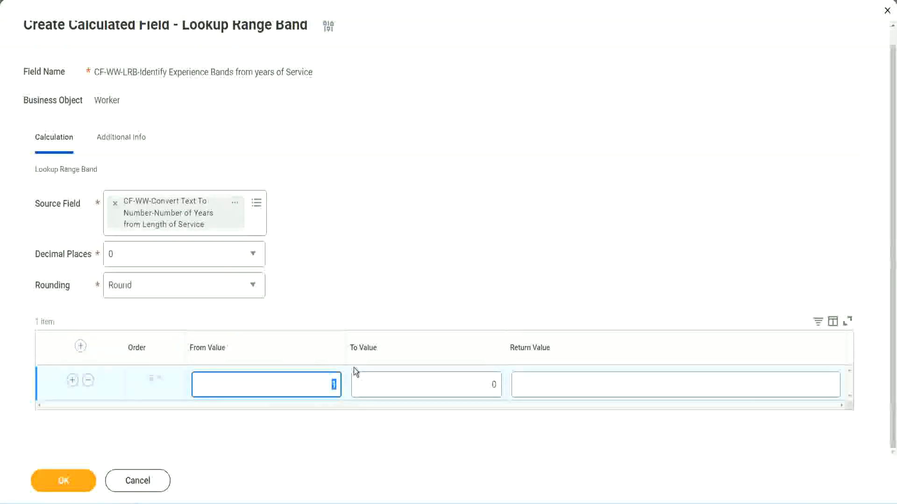
{"action": "key", "text": "Tab"}
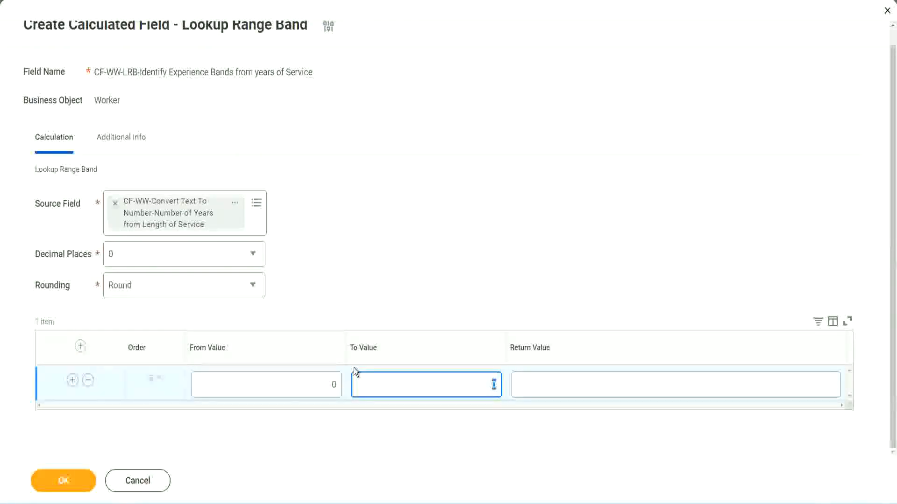
{"action": "type", "text": "7"}
{"action": "key", "text": "Tab"}
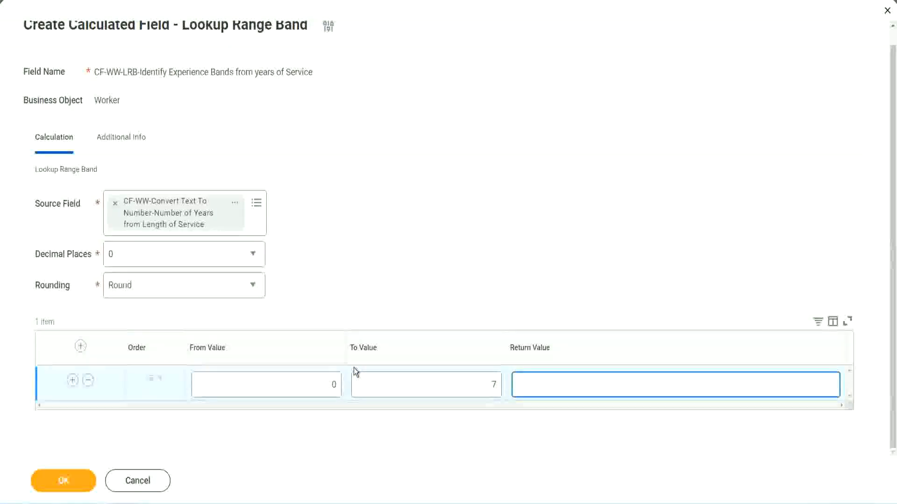
{"action": "type", "text": "Amateur"}
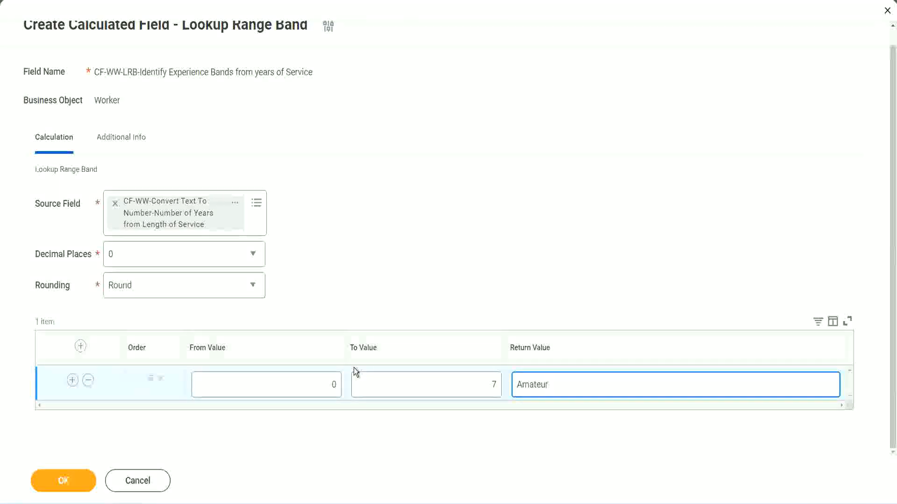
Add a second range band from 8 to 15 with the return value Experienced
{"action": "left_click", "coordinate": [310, 391]}
{"action": "left_click", "coordinate": [480, 377]}
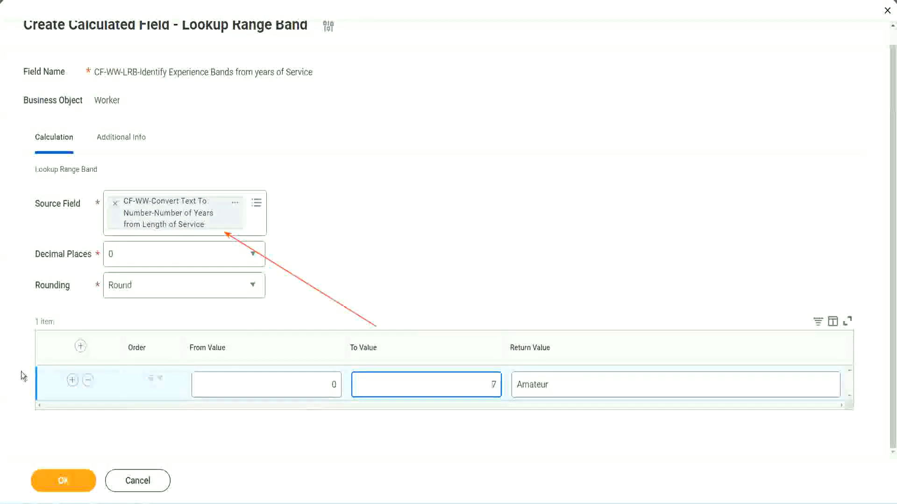
{"action": "left_click", "coordinate": [71, 382]}
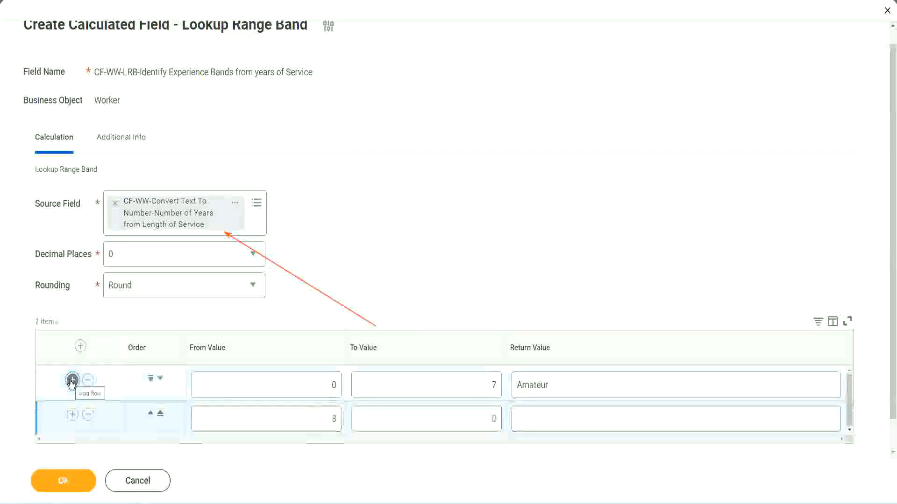
{"action": "left_click", "coordinate": [341, 420]}
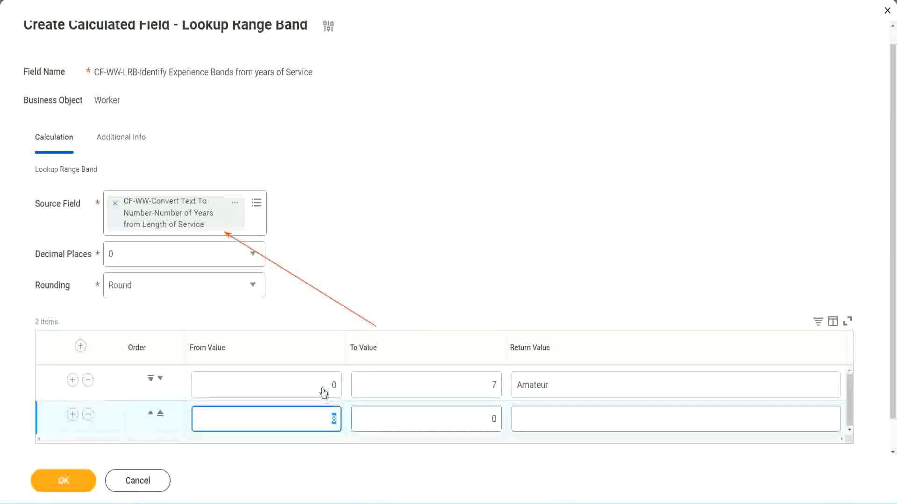
{"action": "left_click", "coordinate": [491, 386]}
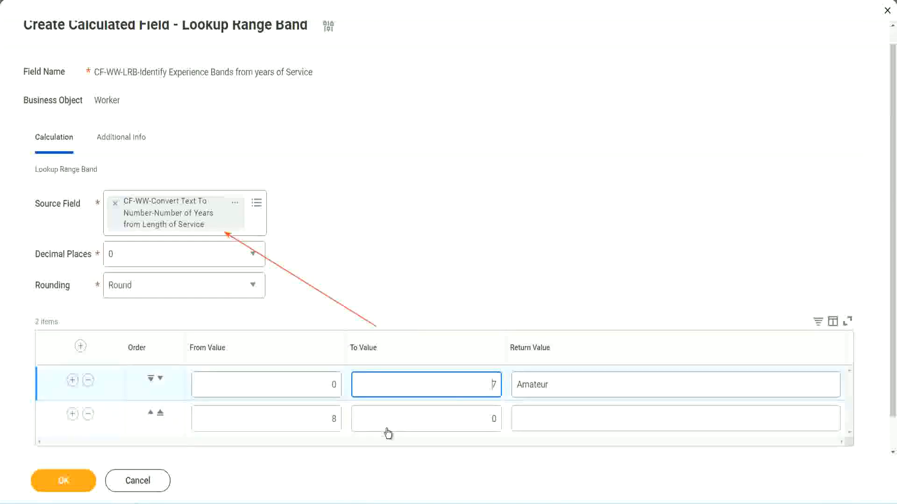
{"action": "left_click", "coordinate": [318, 420]}
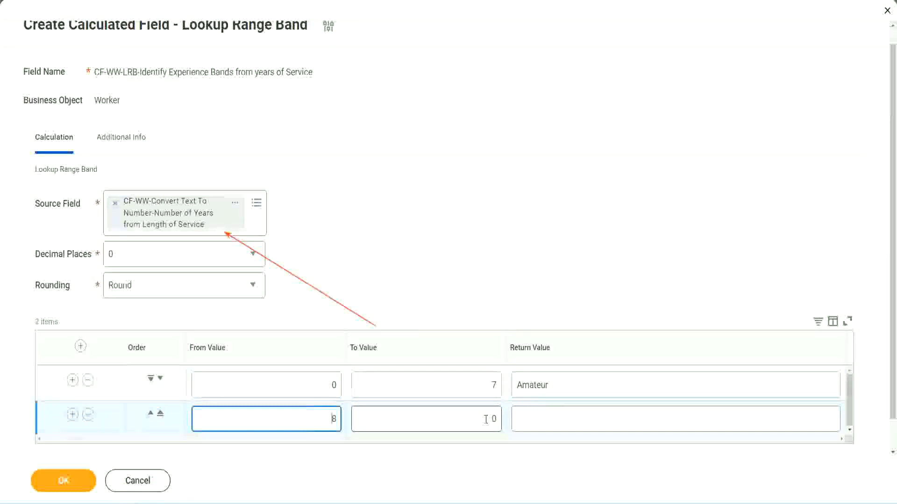
{"action": "left_click", "coordinate": [485, 419]}
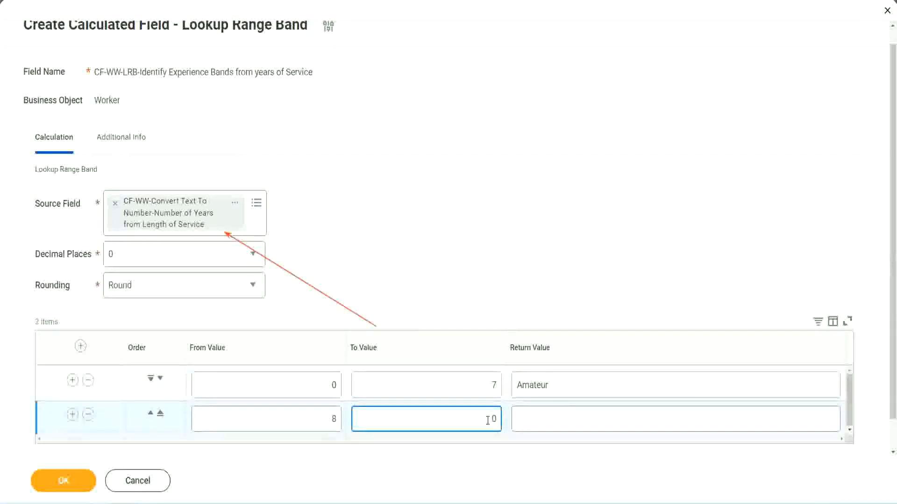
{"action": "key", "text": "BackSpace"}
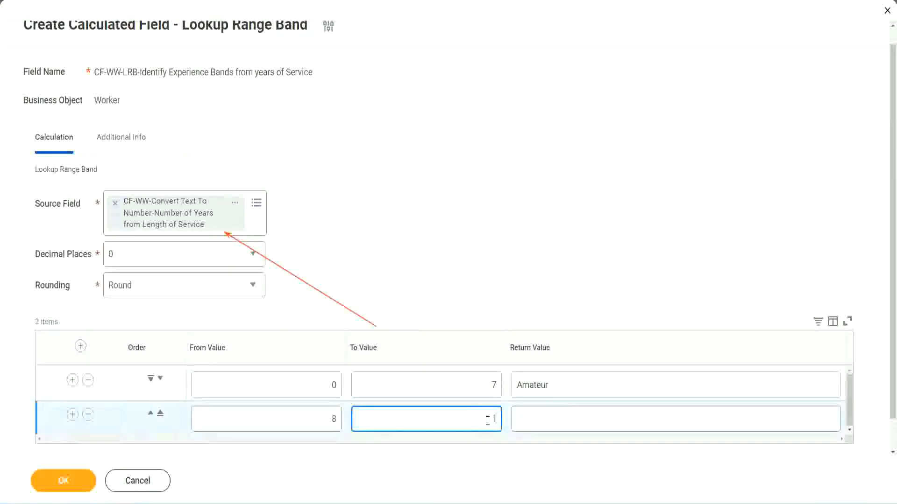
{"action": "type", "text": "15"}
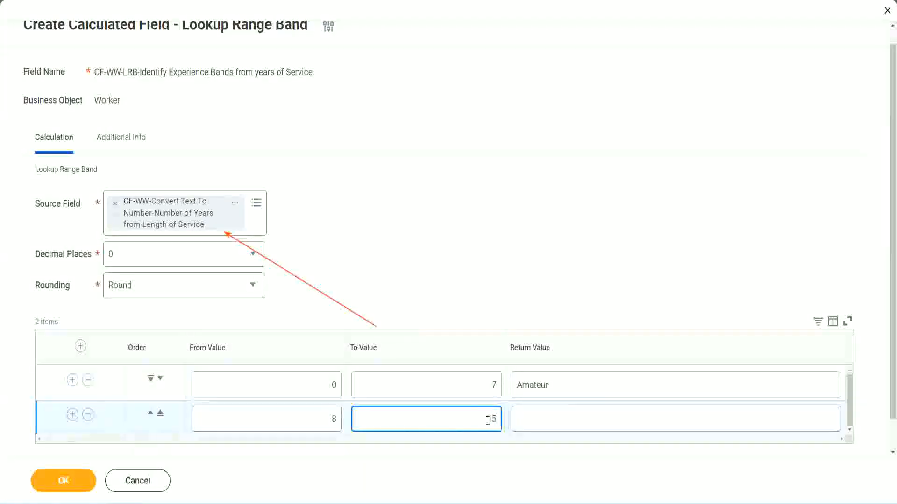
{"action": "left_click", "coordinate": [553, 417]}
{"action": "type", "text": "Ex"}
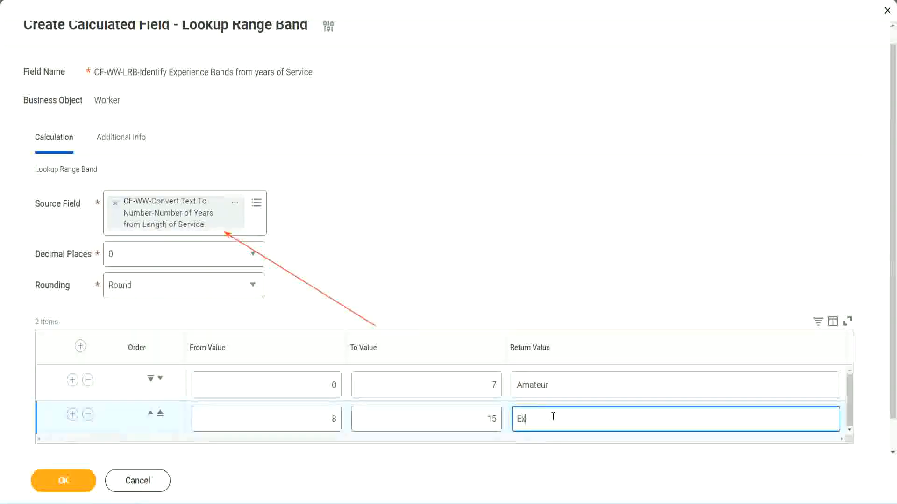
{"action": "type", "text": "perienced"}
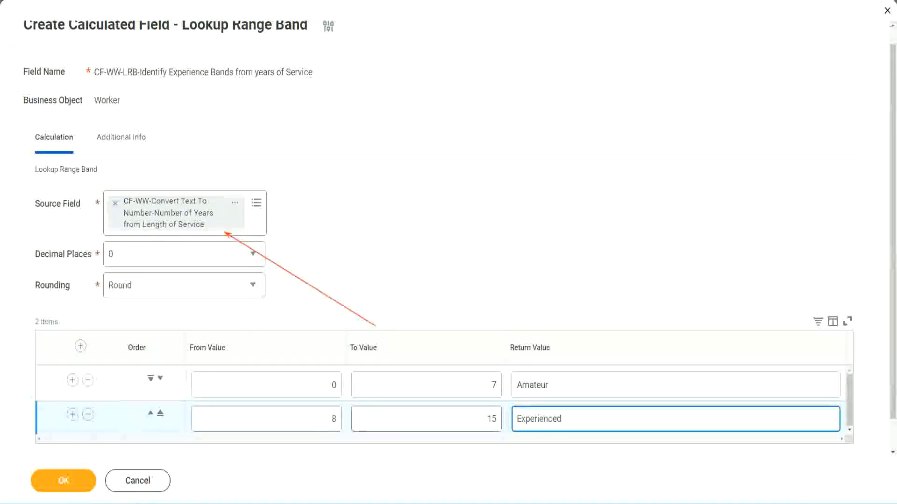
Add a third range band from 16 to 30 with the return value Senior
{"action": "left_click", "coordinate": [72, 415]}
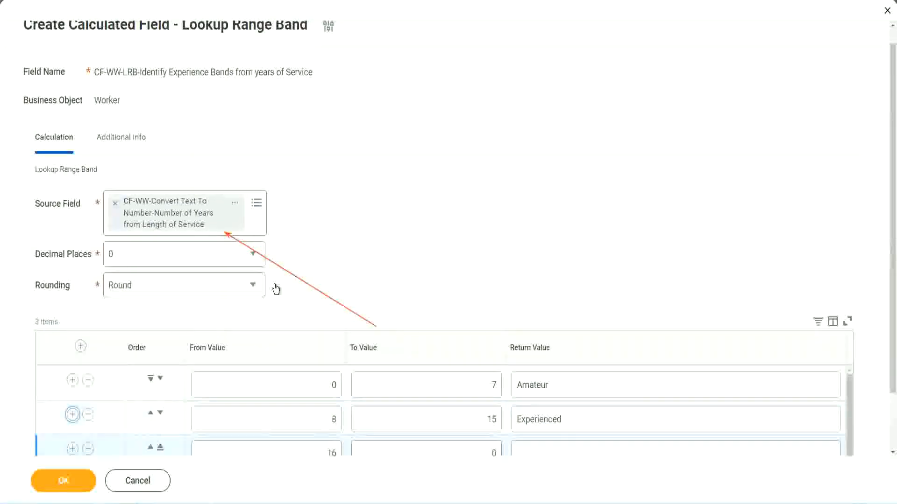
{"action": "scroll", "coordinate": [336, 283], "scroll_direction": "down", "scroll_amount": 2}
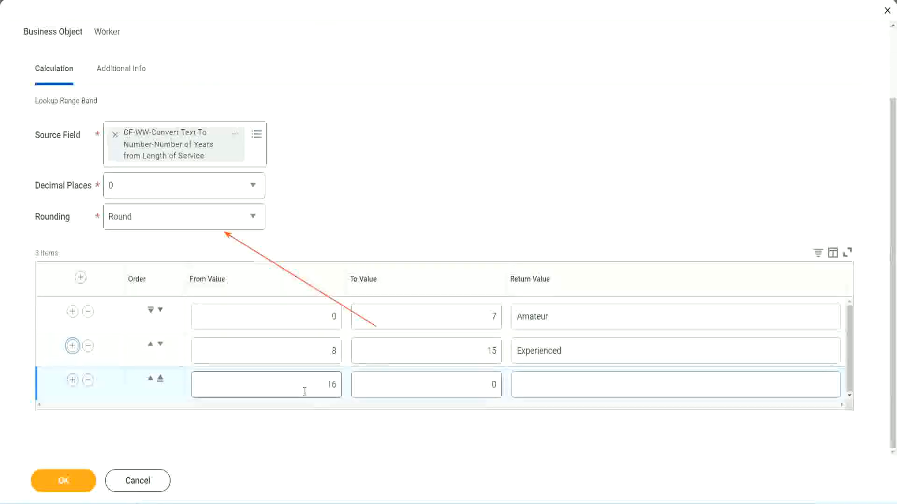
{"action": "left_click", "coordinate": [450, 385]}
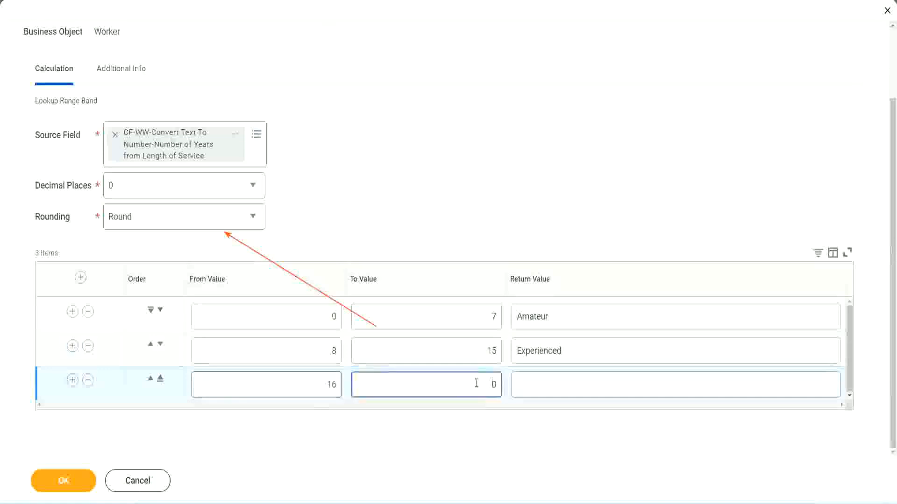
{"action": "type", "text": "3"}
{"action": "key", "text": "Tab"}
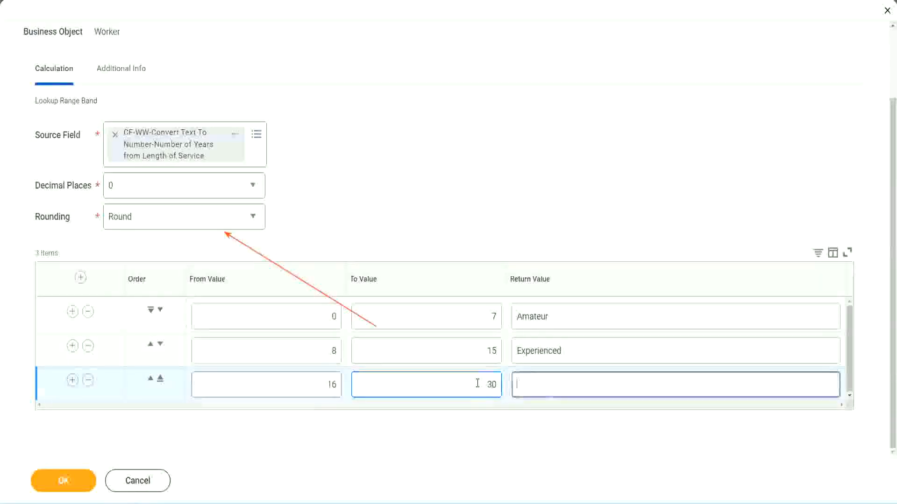
{"action": "type", "text": "L"}
{"action": "key", "text": "BackSpace"}
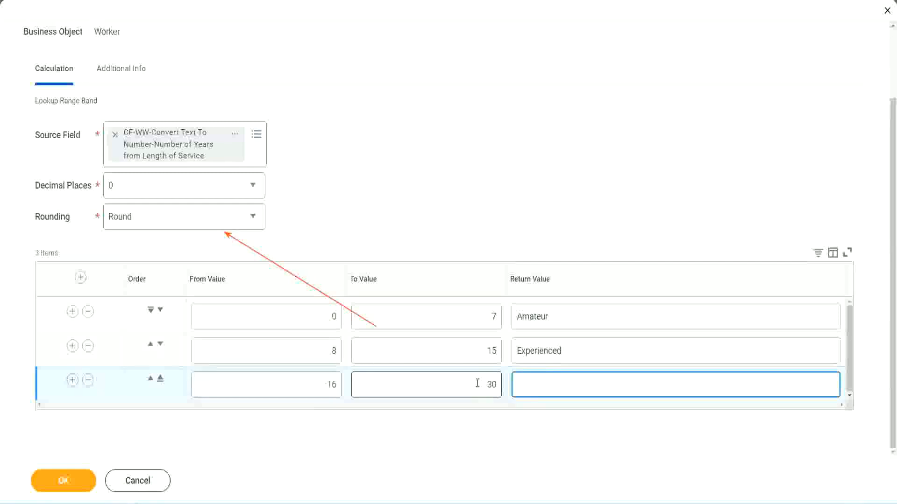
{"action": "type", "text": "Senior"}
Add a fourth range band from 31 to 1000 with the return value Legend
{"action": "left_click", "coordinate": [71, 381]}
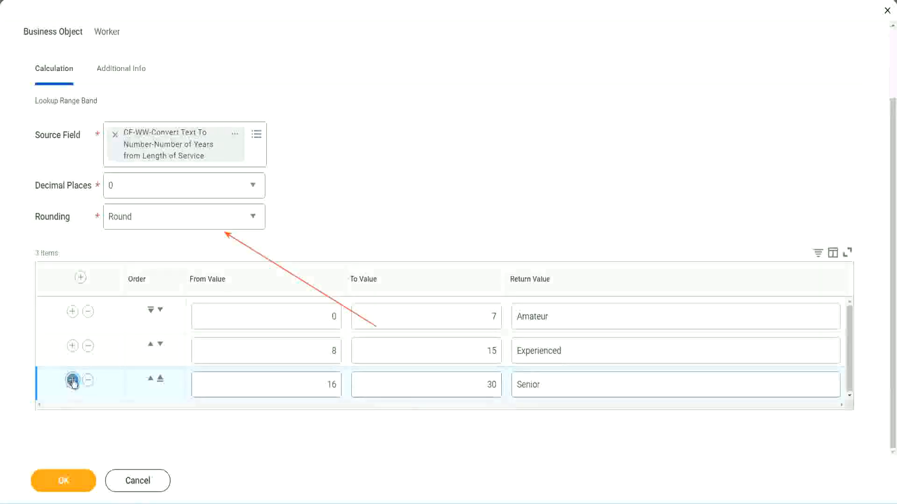
{"action": "left_click", "coordinate": [296, 379]}
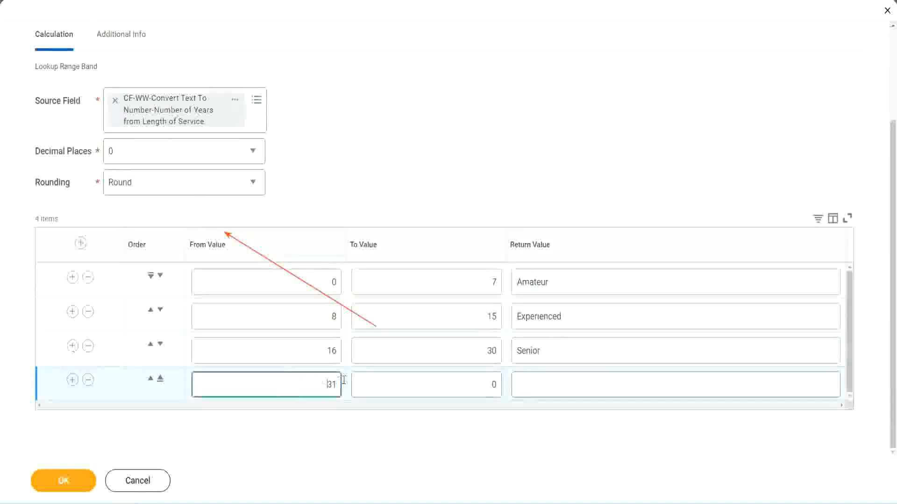
{"action": "double_click", "coordinate": [301, 378]}
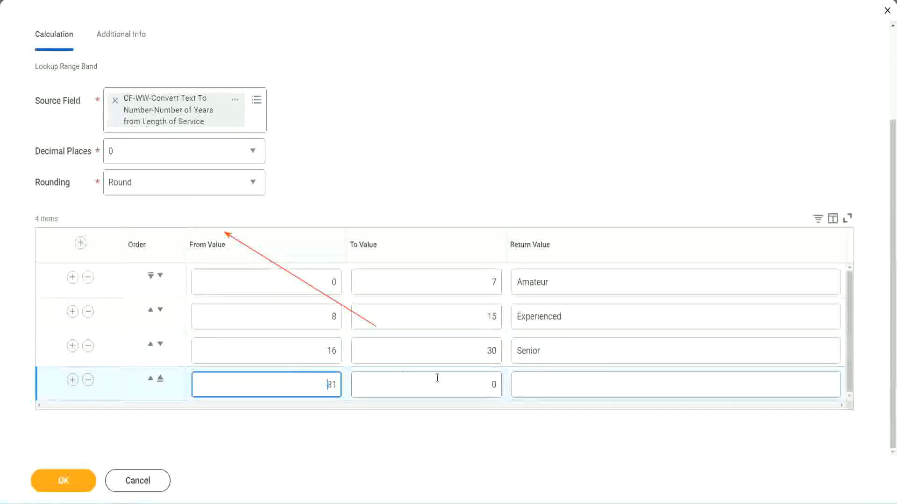
{"action": "left_click", "coordinate": [483, 385]}
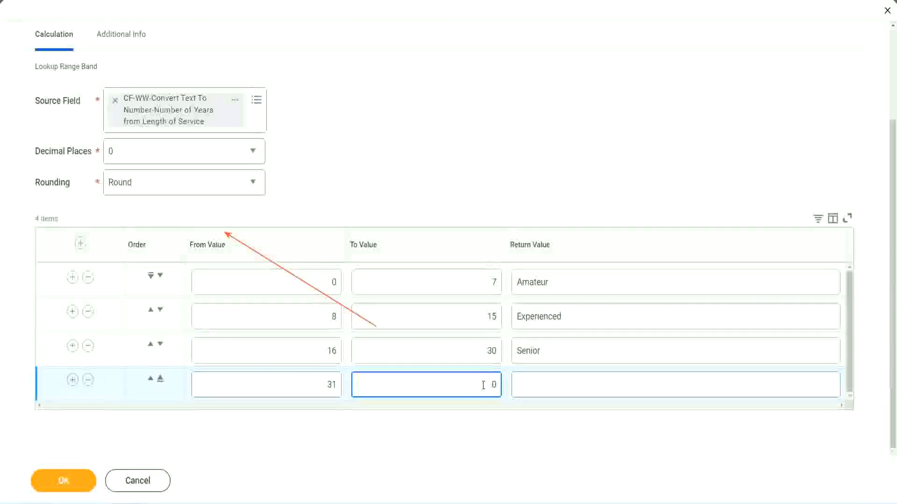
{"action": "type", "text": "1000"}
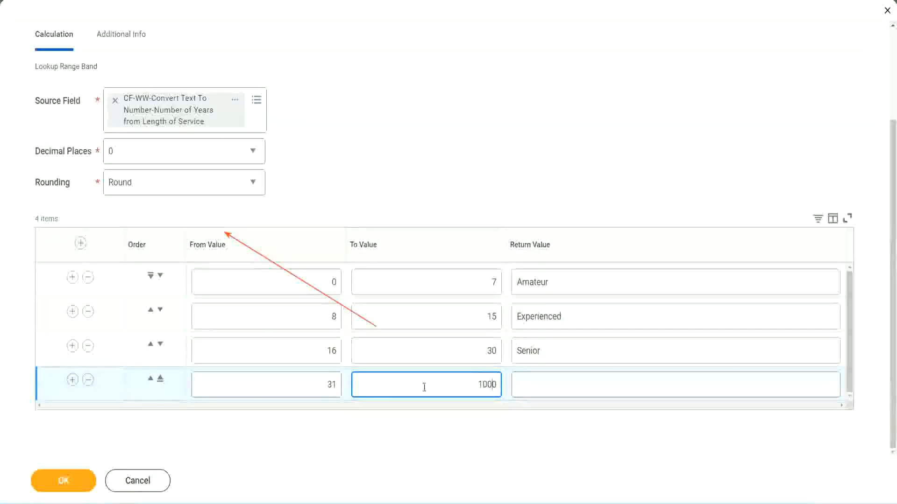
{"action": "left_click_drag", "start_coordinate": [467, 379], "coordinate": [521, 378]}
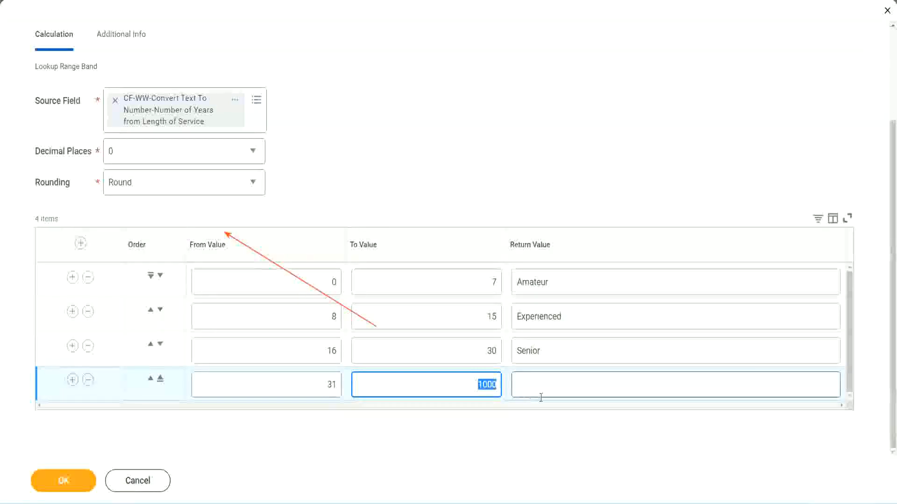
{"action": "left_click", "coordinate": [476, 383]}
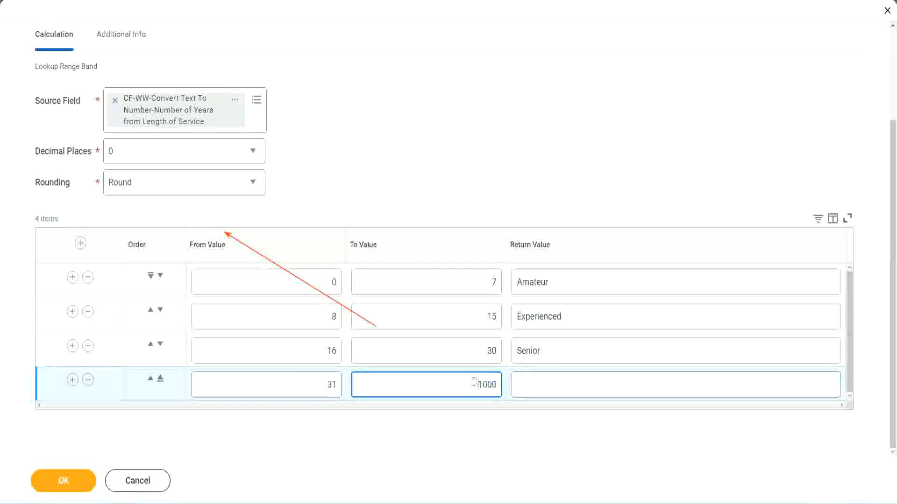
{"action": "double_click", "coordinate": [502, 382]}
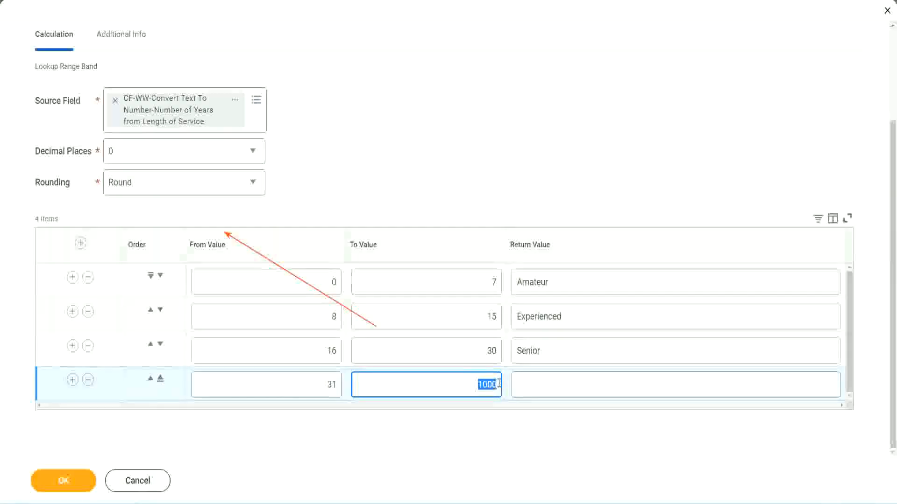
{"action": "left_click", "coordinate": [560, 385]}
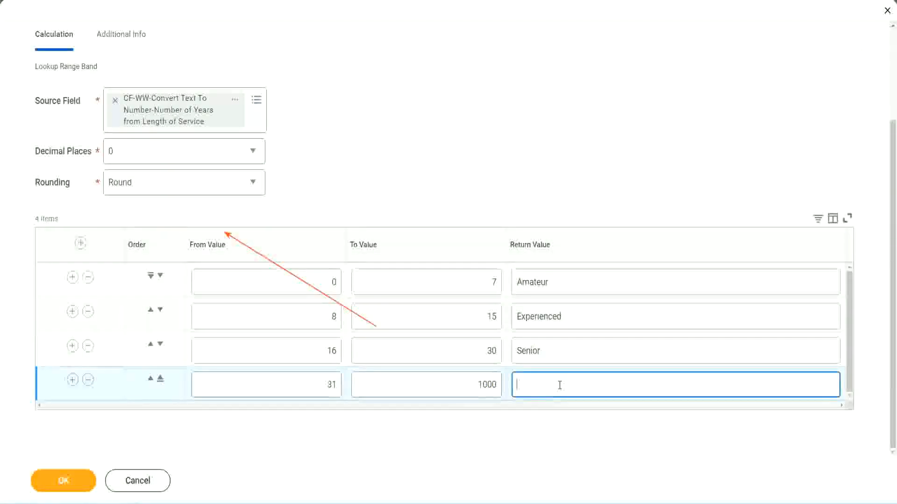
{"action": "type", "text": "Legend"}
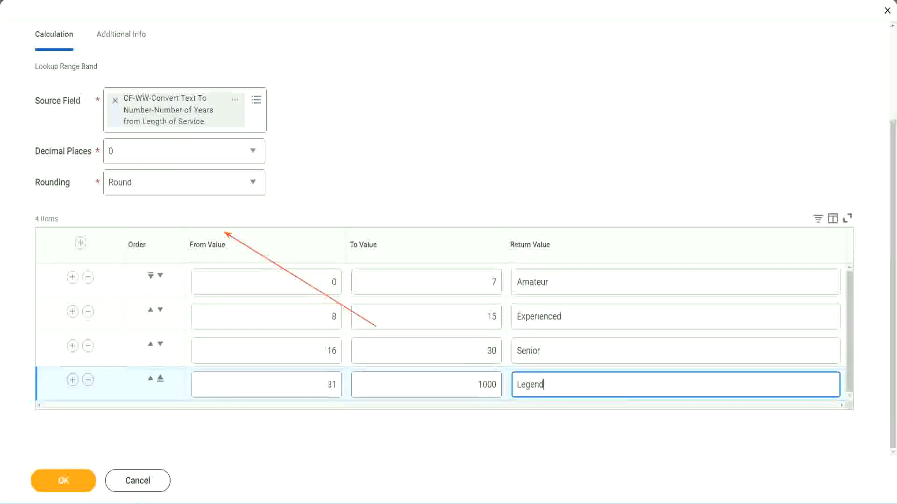
Review the from and to values and the return value of each range band in the lookup table
{"action": "left_click", "coordinate": [419, 158]}
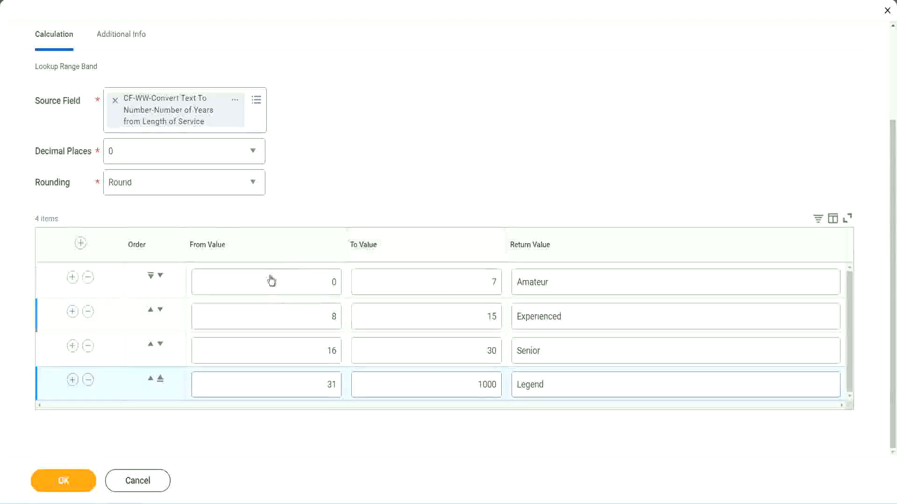
{"action": "left_click", "coordinate": [582, 281]}
{"action": "left_click", "coordinate": [579, 317]}
{"action": "left_click", "coordinate": [567, 351]}
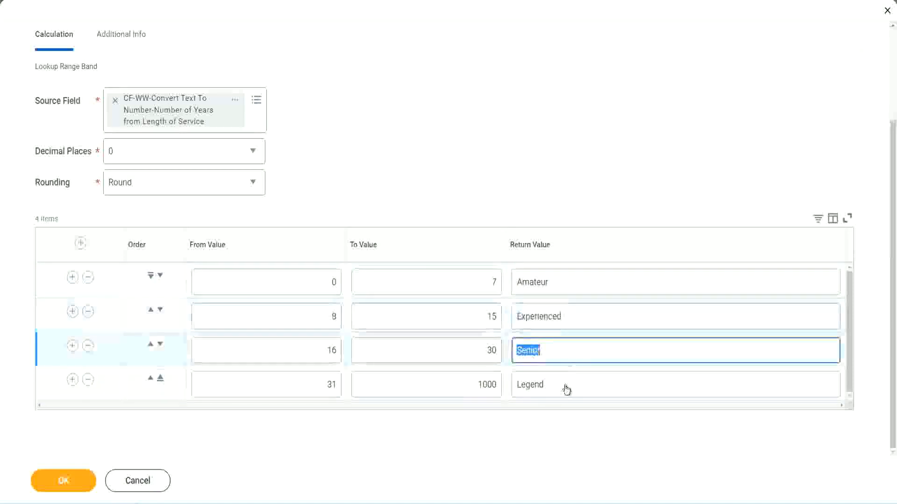
{"action": "left_click", "coordinate": [565, 384]}
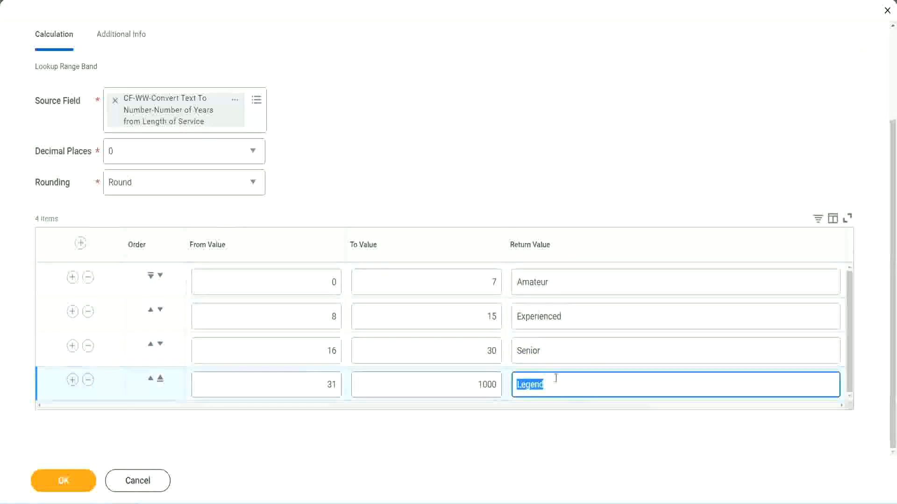
{"action": "left_click", "coordinate": [284, 284]}
{"action": "left_click", "coordinate": [459, 275]}
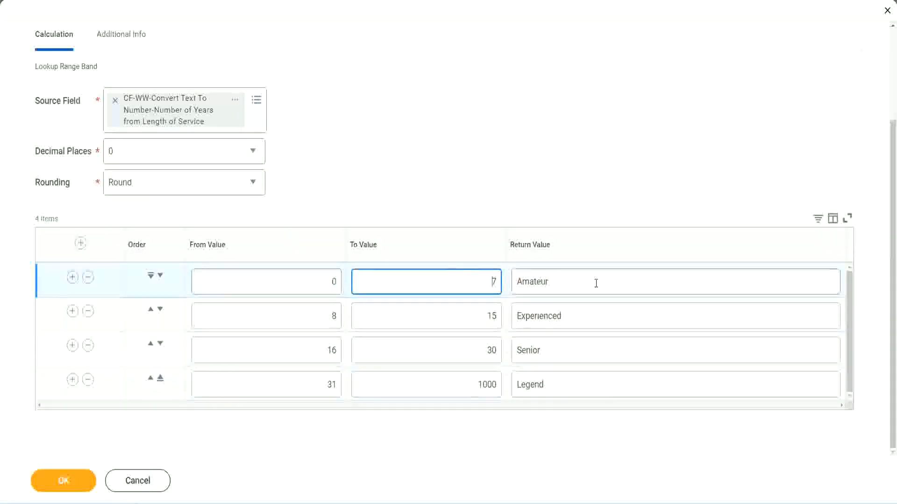
{"action": "left_click", "coordinate": [595, 282]}
{"action": "left_click", "coordinate": [580, 315]}
{"action": "left_click", "coordinate": [570, 353]}
{"action": "left_click", "coordinate": [563, 384]}
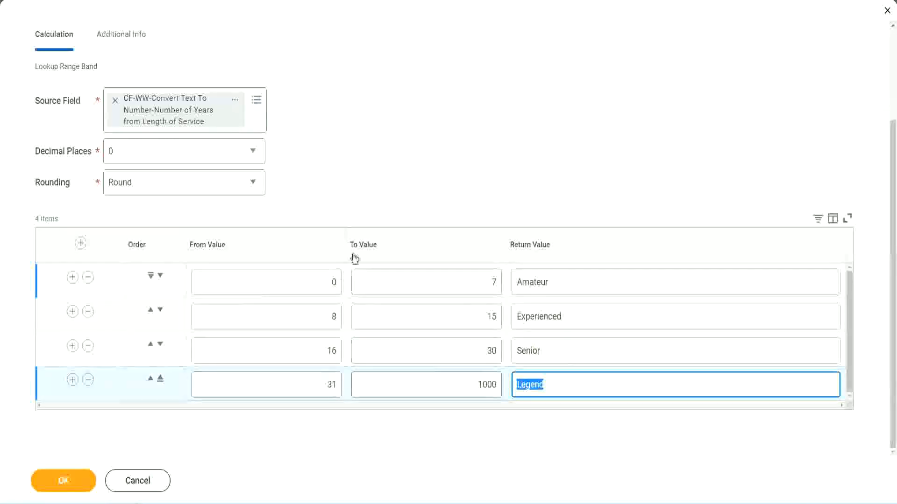
{"action": "left_click", "coordinate": [416, 196]}
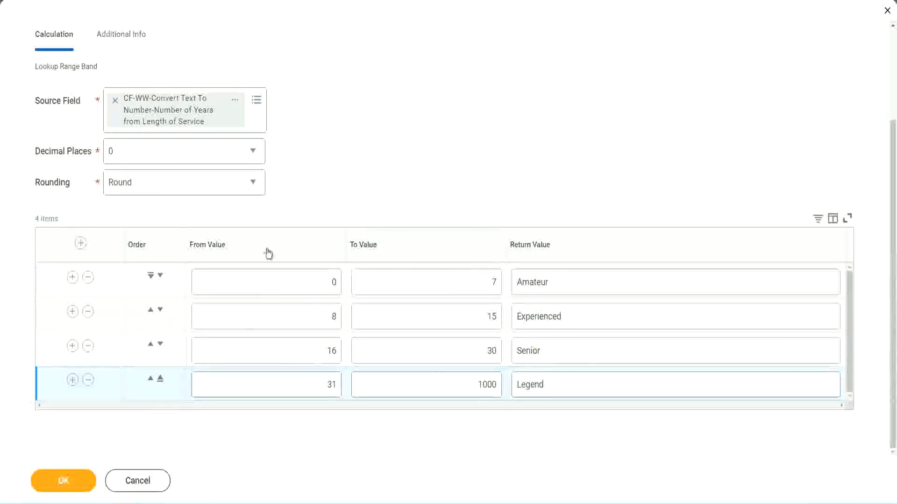
Save the Lookup Range Band calculated field and copy its name from the save confirmation
{"action": "left_click", "coordinate": [62, 479]}
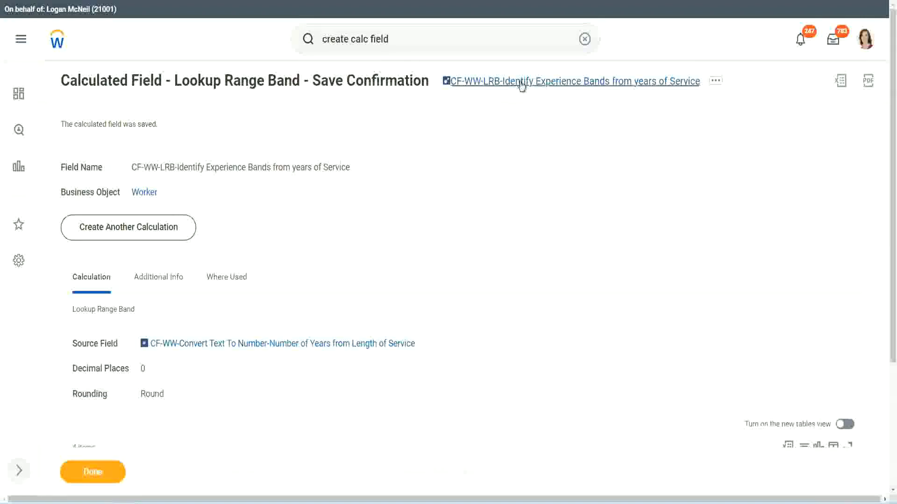
{"action": "right_click", "coordinate": [519, 86]}
{"action": "left_click", "coordinate": [532, 138]}
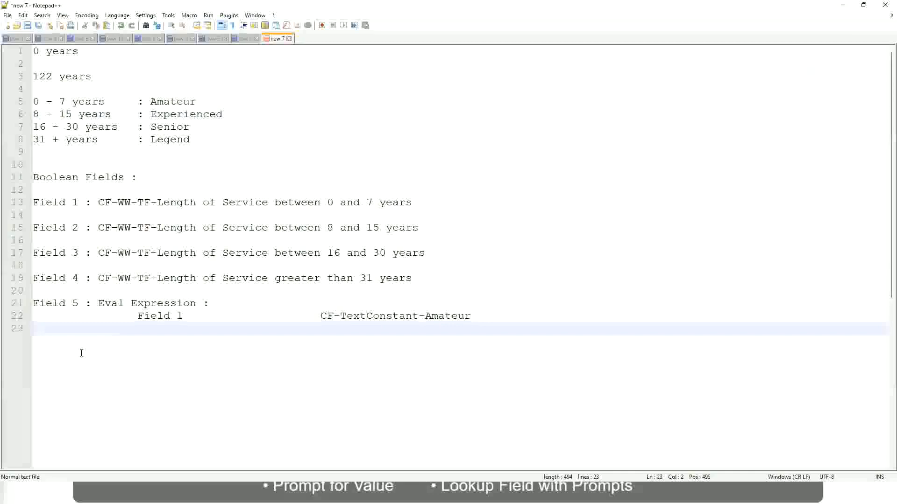
In the Notepad++ notes, add the line "10,000 USD" a few blank lines below the Eval Expression entry
{"action": "key", "text": "Return"}
{"action": "key", "text": "Return"}
{"action": "key", "text": "Return"}
{"action": "key", "text": "Left"}
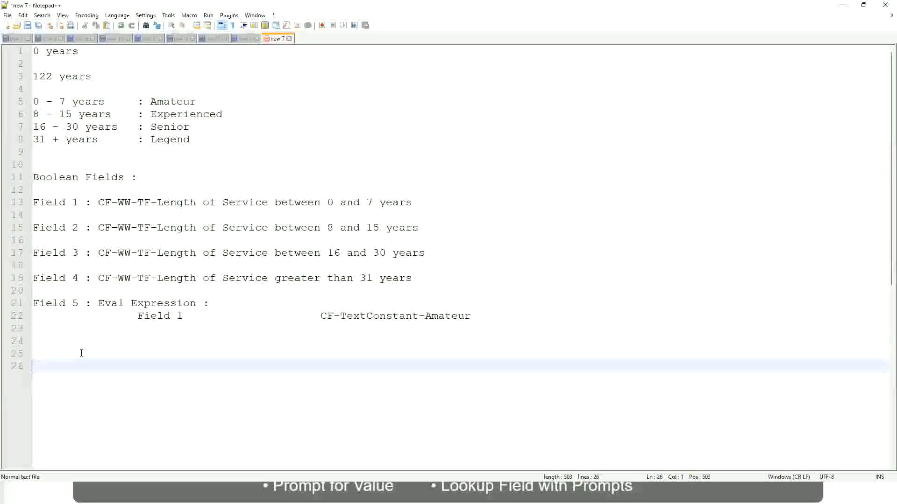
{"action": "type", "text": "10,000 USD"}
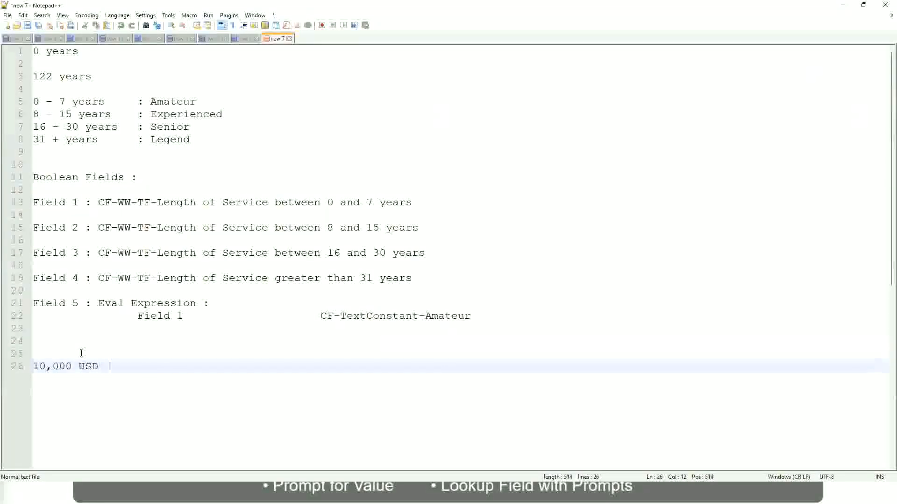
Add "1,000,000 USD" on the same line as 10,000 USD, separated by a wide gap
{"action": "key", "text": "Tab"}
{"action": "key", "text": "Tab"}
{"action": "key", "text": "Tab"}
{"action": "key", "text": "Tab"}
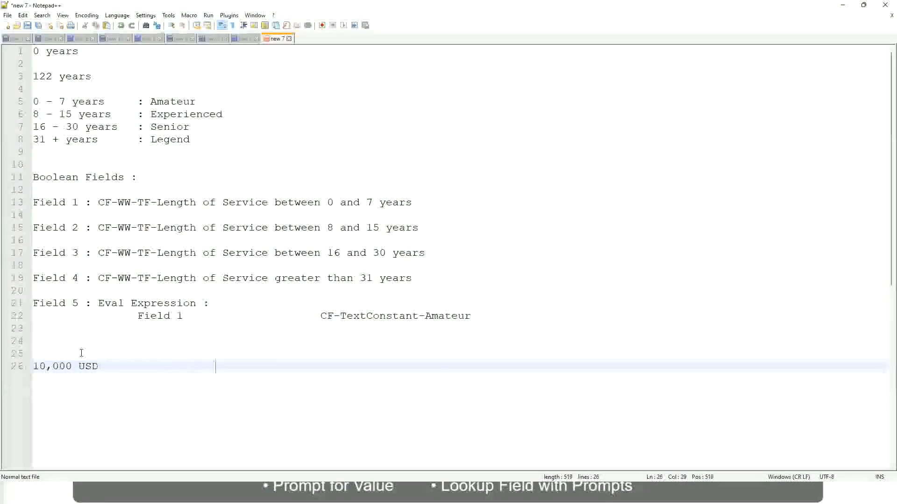
{"action": "type", "text": "1,000,000"}
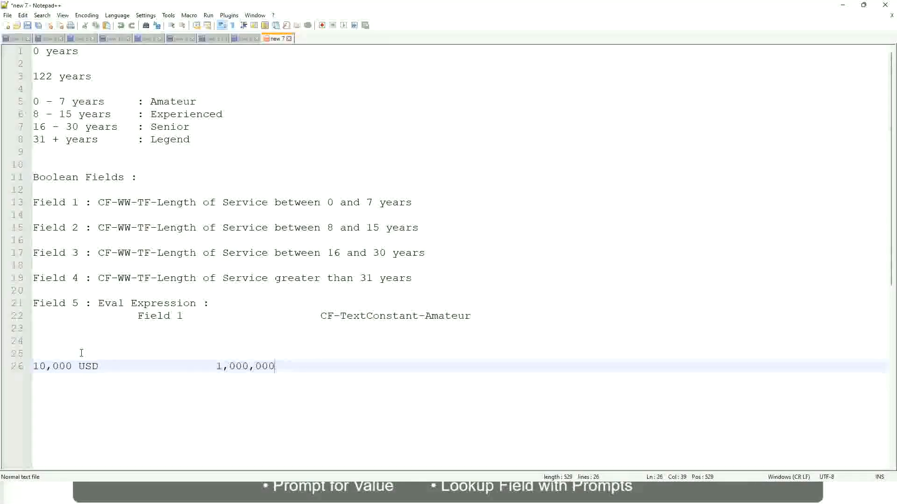
{"action": "key", "text": "Left"}
{"action": "key", "text": "Left"}
{"action": "key", "text": "Left"}
{"action": "key", "text": "Left"}
{"action": "key", "text": "Left"}
{"action": "key", "text": "Left"}
{"action": "key", "text": "Left"}
{"action": "key", "text": "Left"}
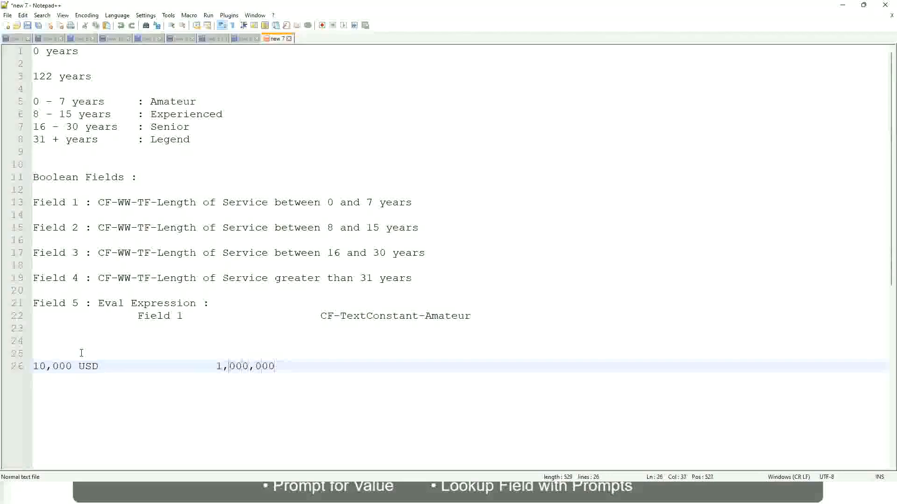
{"action": "key", "text": "Right"}
{"action": "key", "text": "Right"}
{"action": "key", "text": "Right"}
{"action": "key", "text": "Right"}
{"action": "key", "text": "Right"}
{"action": "key", "text": "End"}
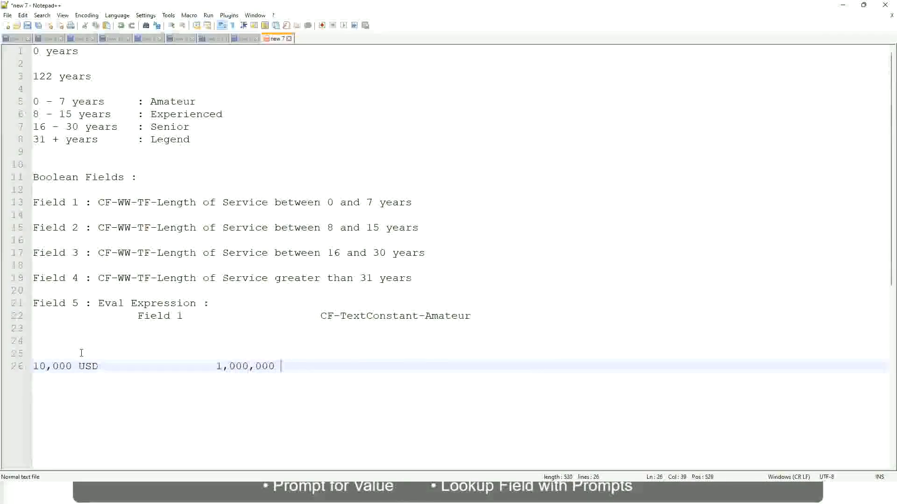
{"action": "type", "text": "USD"}
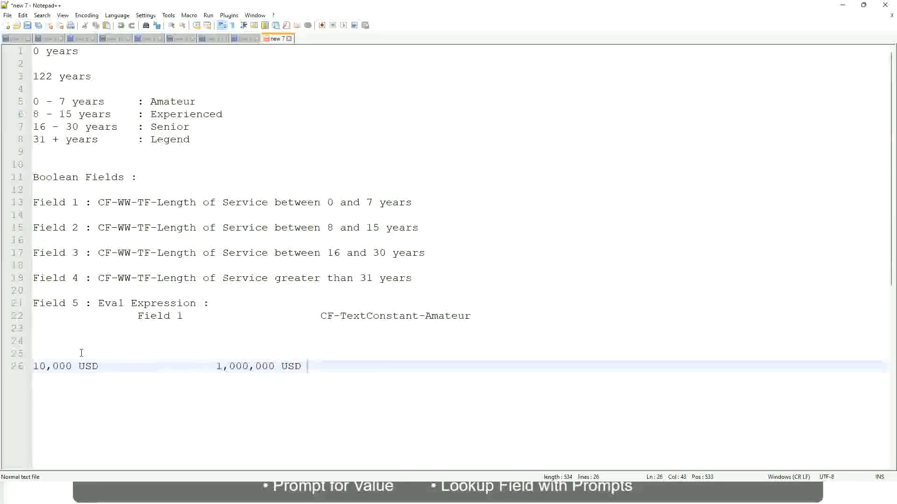
Below the USD amounts, leave a blank line and add the band "10 - 50,000 : Low"
{"action": "key", "text": "Return"}
{"action": "key", "text": "Return"}
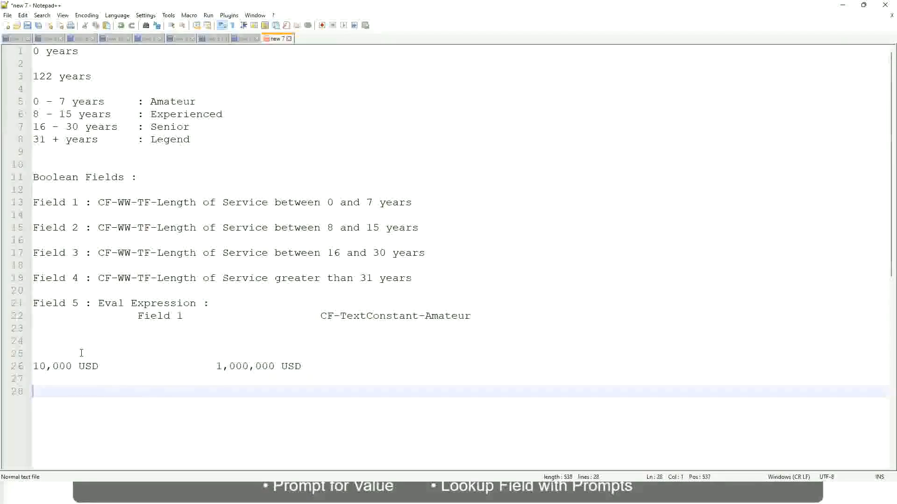
{"action": "type", "text": "10 - 50,000"}
{"action": "key", "text": "Tab"}
{"action": "key", "text": "Tab"}
{"action": "key", "text": "Tab"}
{"action": "key", "text": "Tab"}
{"action": "type", "text": ": Low"}
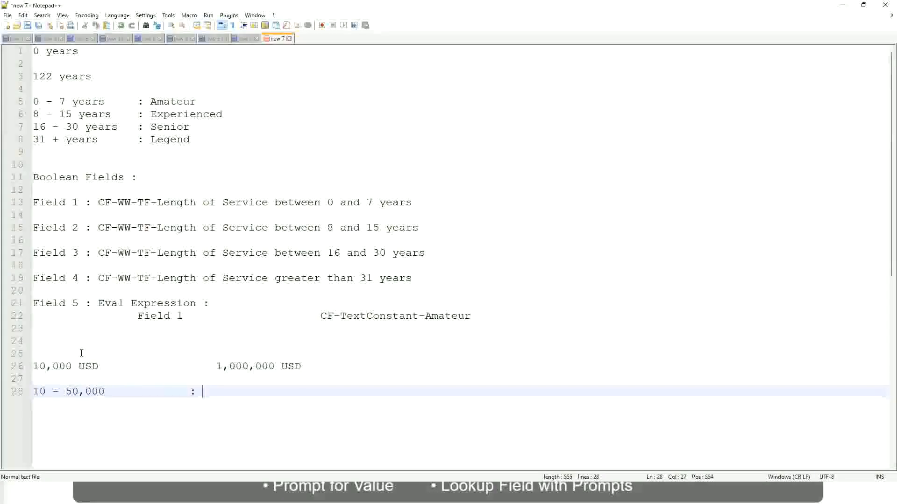
Add the band "50,001 - 150,000 : Medium" directly under the Low band, with the colons aligned
{"action": "key", "text": "Return"}
{"action": "key", "text": "Return"}
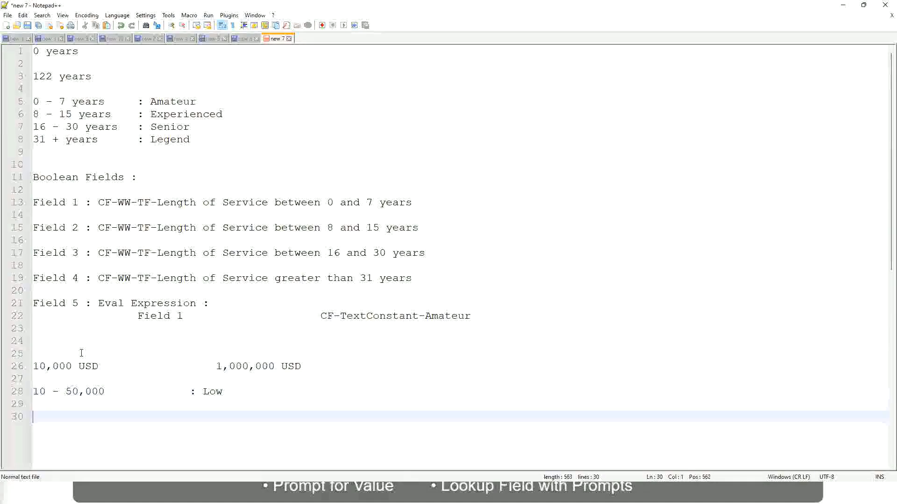
{"action": "key", "text": "Up"}
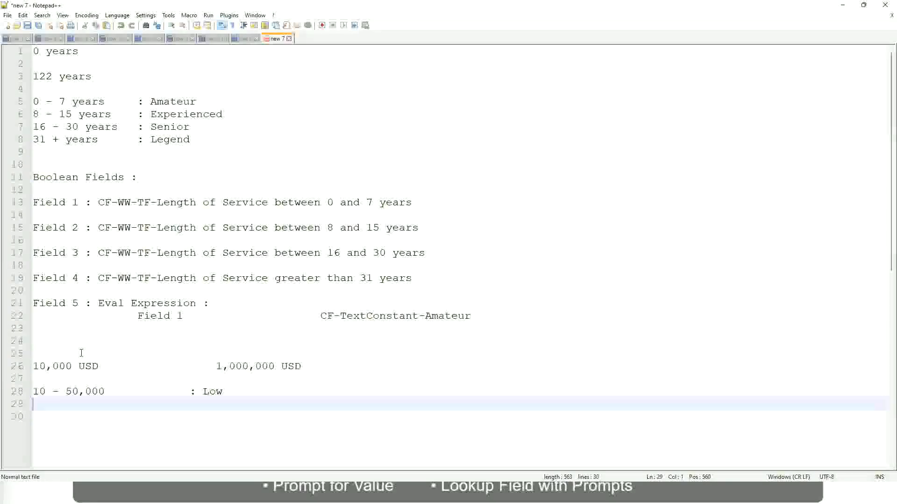
{"action": "type", "text": "50,001 "}
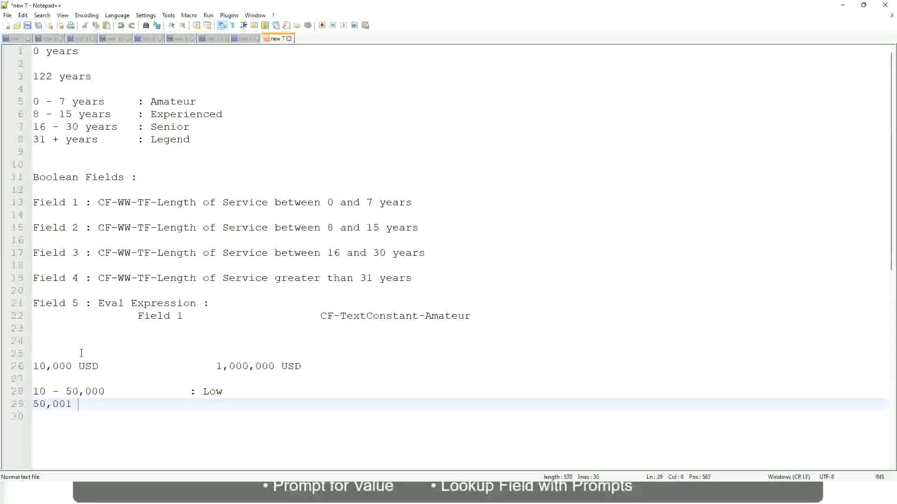
{"action": "type", "text": "- 150,000"}
{"action": "key", "text": "Tab"}
{"action": "key", "text": "Tab"}
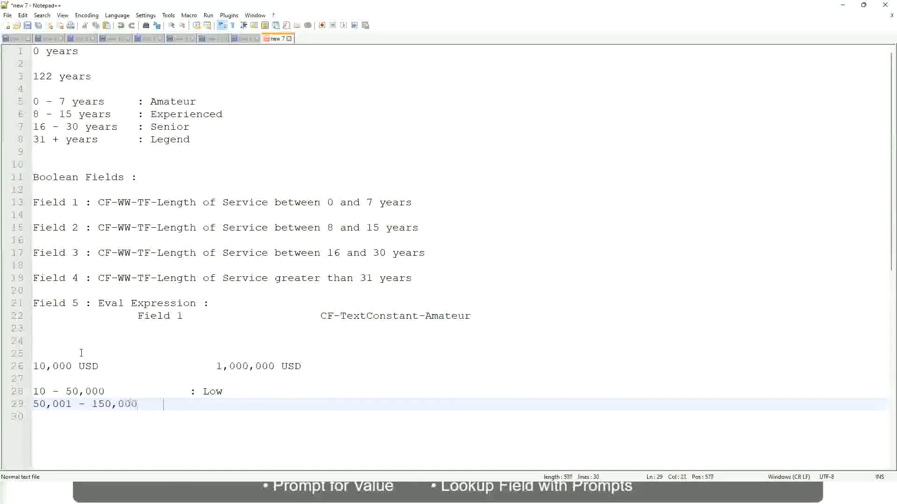
{"action": "type", "text": ": Med"}
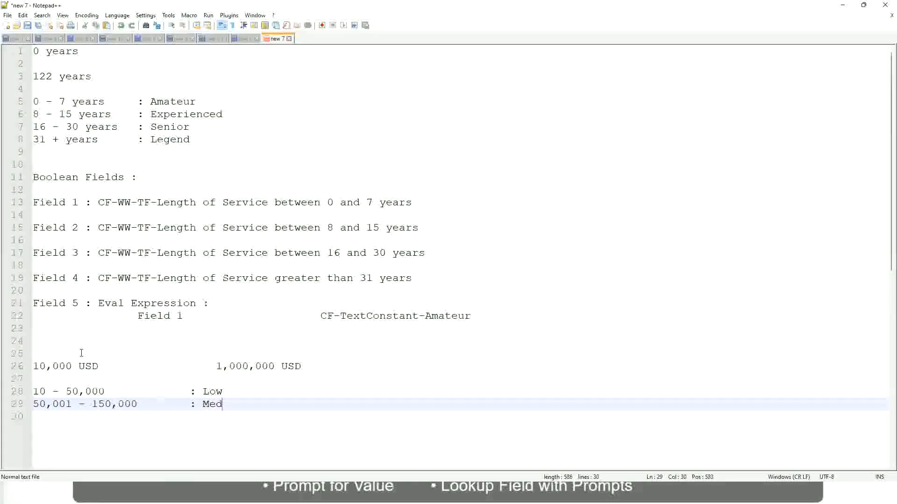
{"action": "type", "text": "ium"}
Add the band "> 150,000 : High" under the Medium band, with the colons aligned
{"action": "key", "text": "Return"}
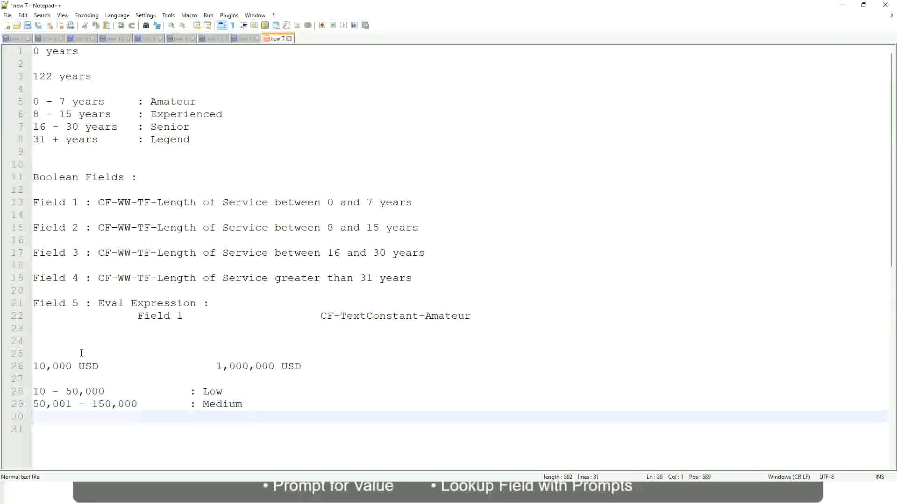
{"action": "type", "text": "> 150,000"}
{"action": "key", "text": "Tab"}
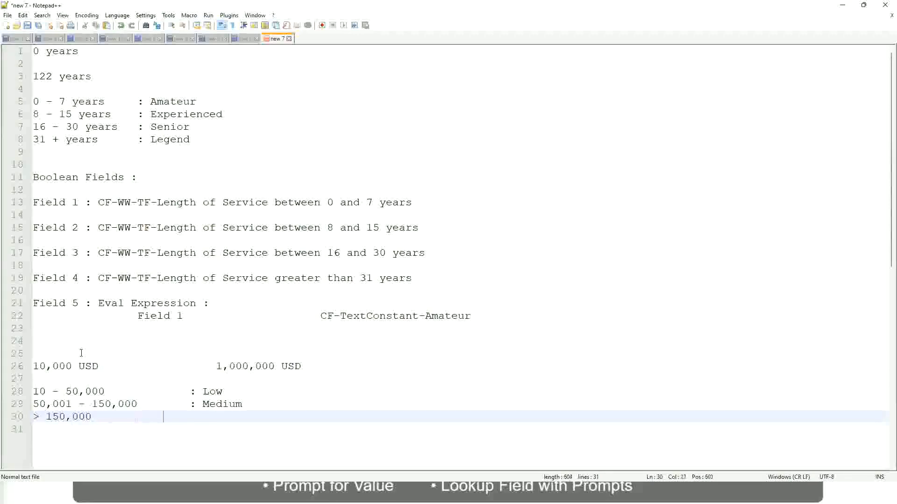
{"action": "key", "text": "Tab"}
{"action": "type", "text": ": High"}
Review the lowest and highest USD amounts against the Low, Medium and High bands in the notes
{"action": "left_click", "coordinate": [29, 366]}
{"action": "left_click", "coordinate": [39, 366]}
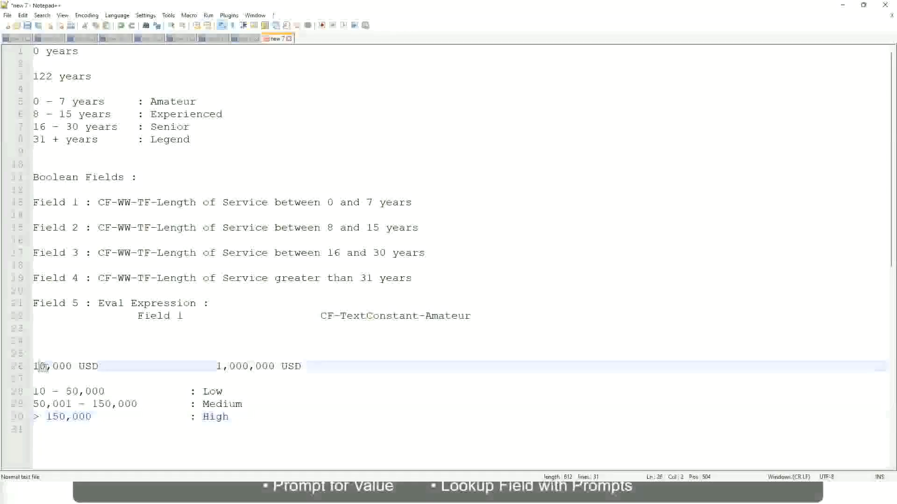
{"action": "double_click", "coordinate": [268, 367]}
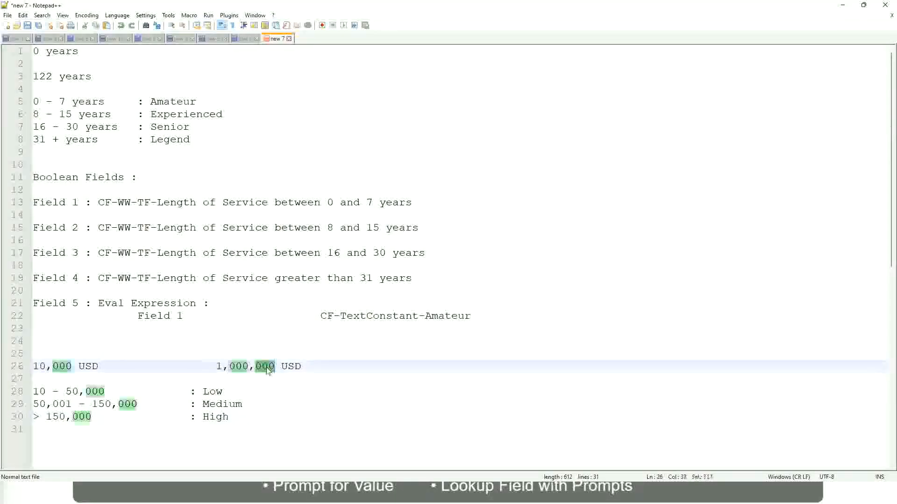
{"action": "left_click", "coordinate": [164, 404]}
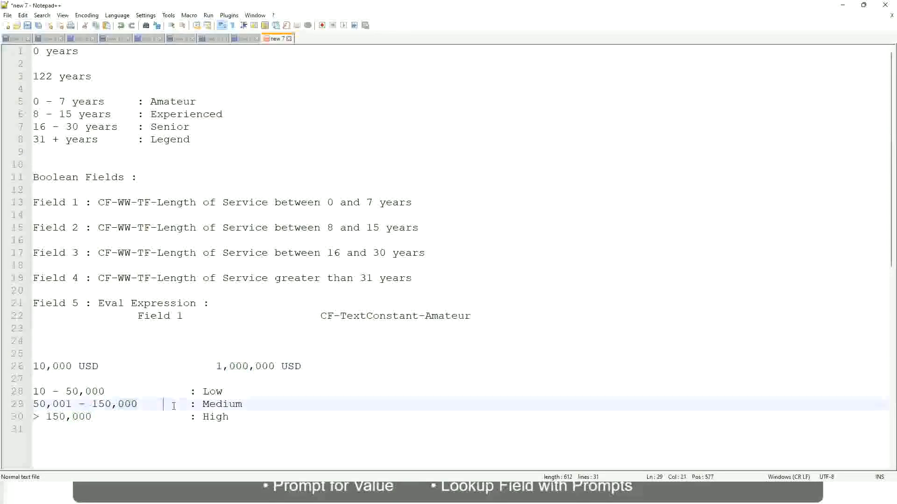
{"action": "left_click", "coordinate": [29, 366]}
{"action": "left_click", "coordinate": [277, 367]}
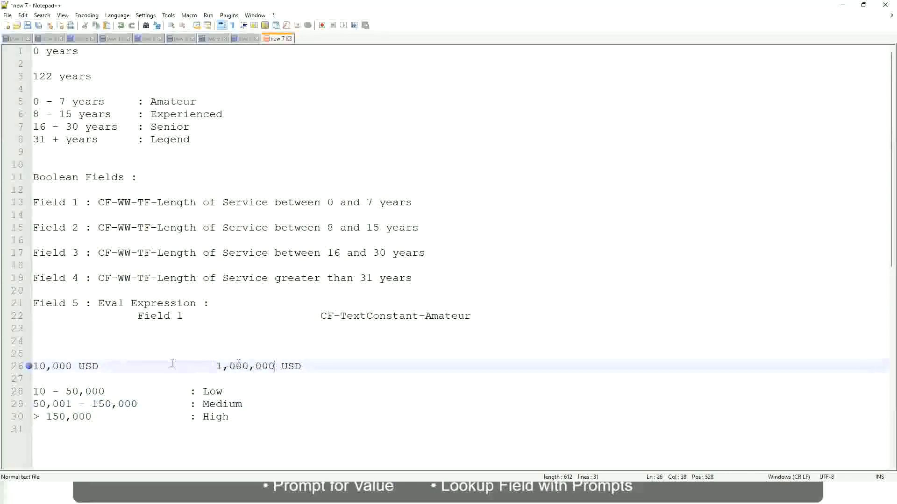
{"action": "left_click", "coordinate": [216, 393]}
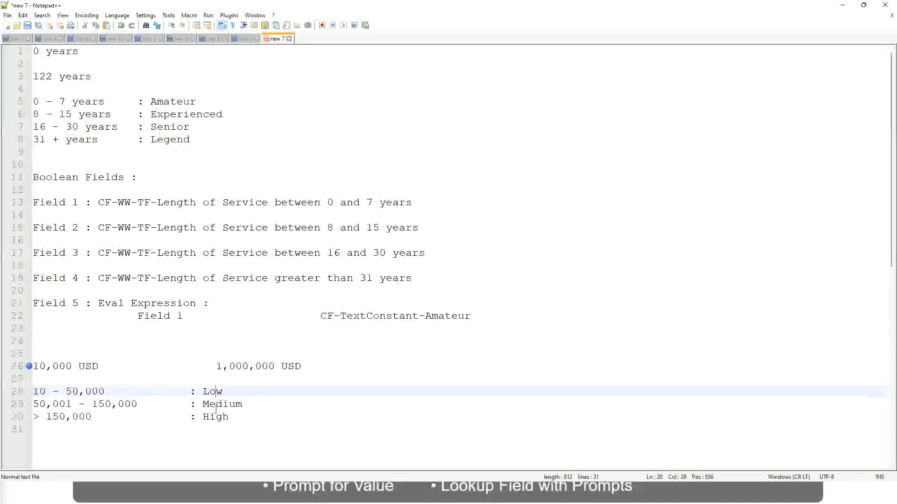
{"action": "left_click", "coordinate": [216, 418]}
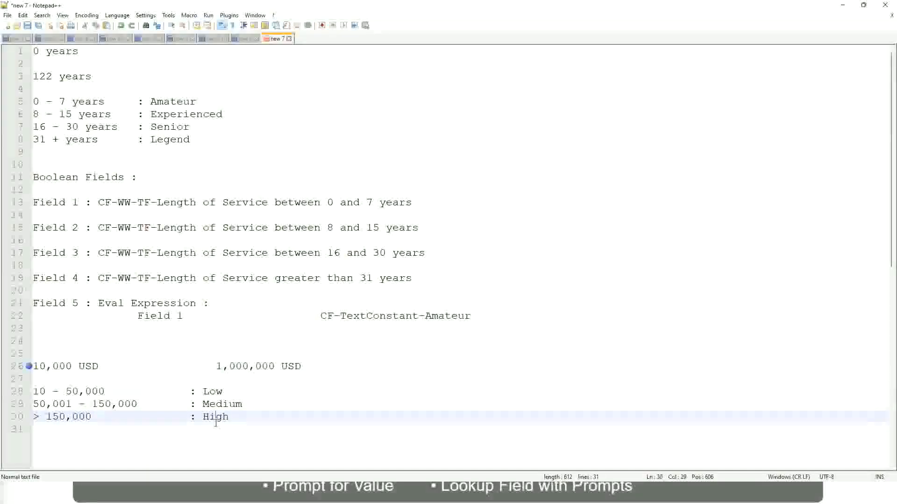
{"action": "left_click", "coordinate": [119, 376]}
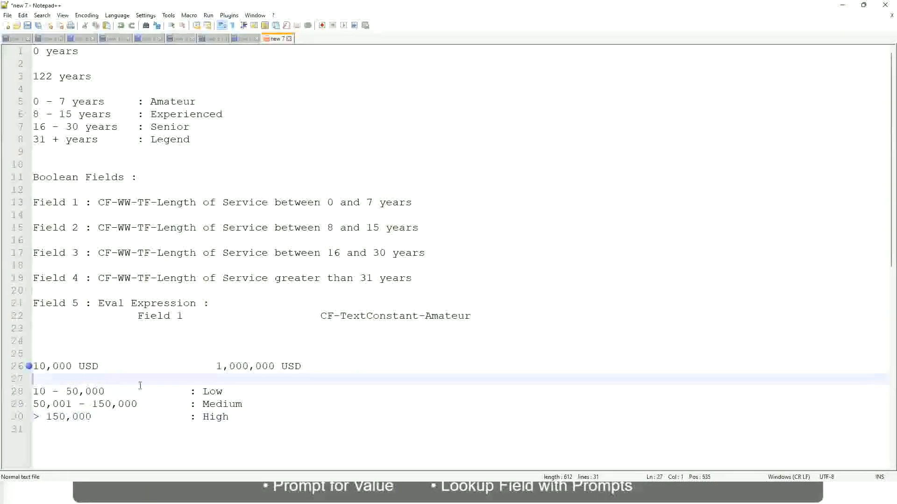
{"action": "left_click", "coordinate": [230, 417]}
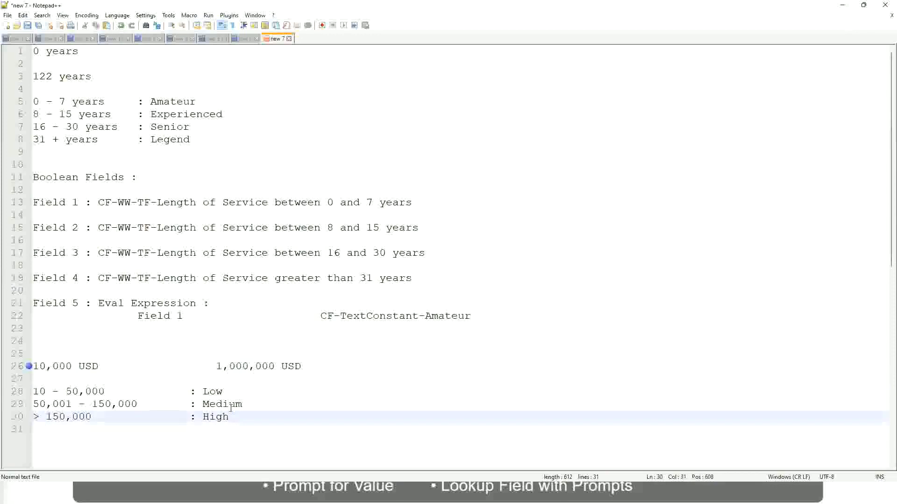